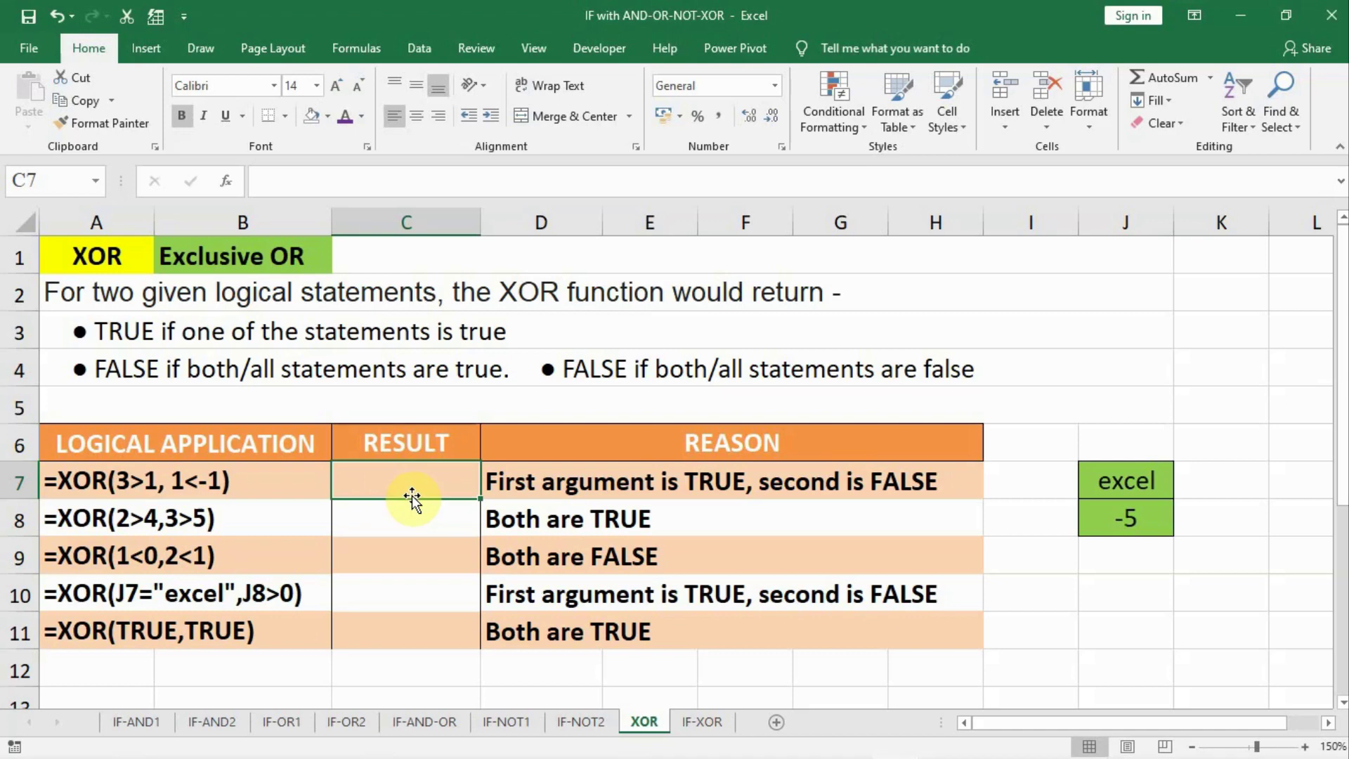
- Enter =XOR(3>1,1<-1) in C7 so it returns TRUE
type("=")
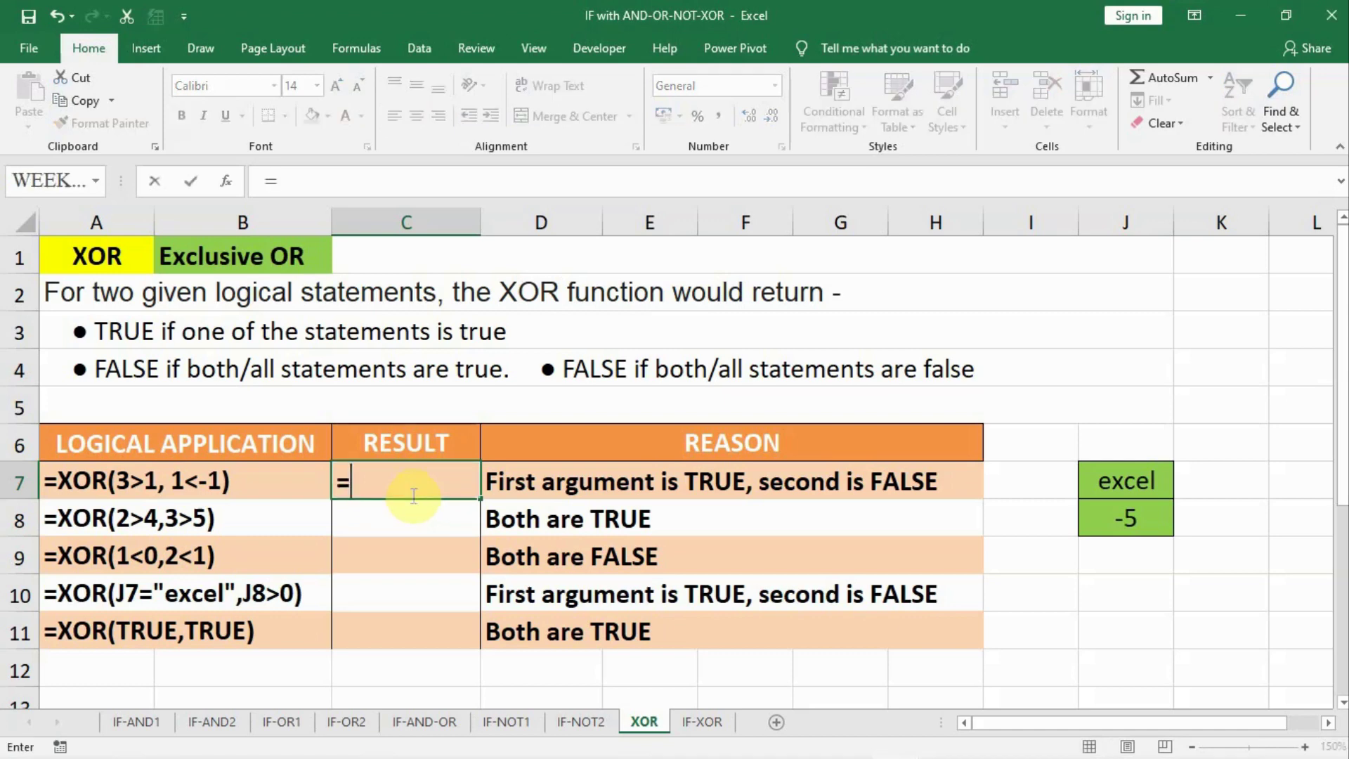
type("xor")
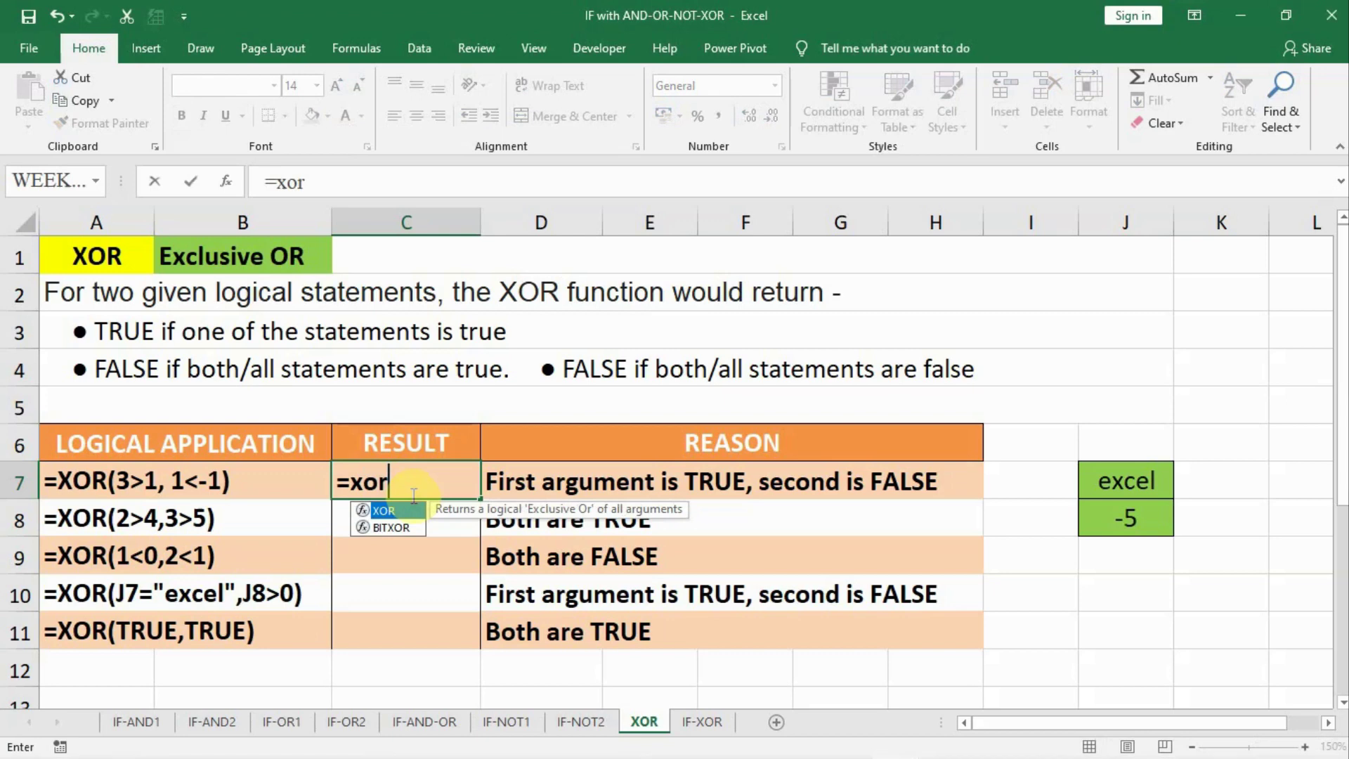
key("BackSpace")
key("BackSpace")
key("BackSpace")
type("XOR")
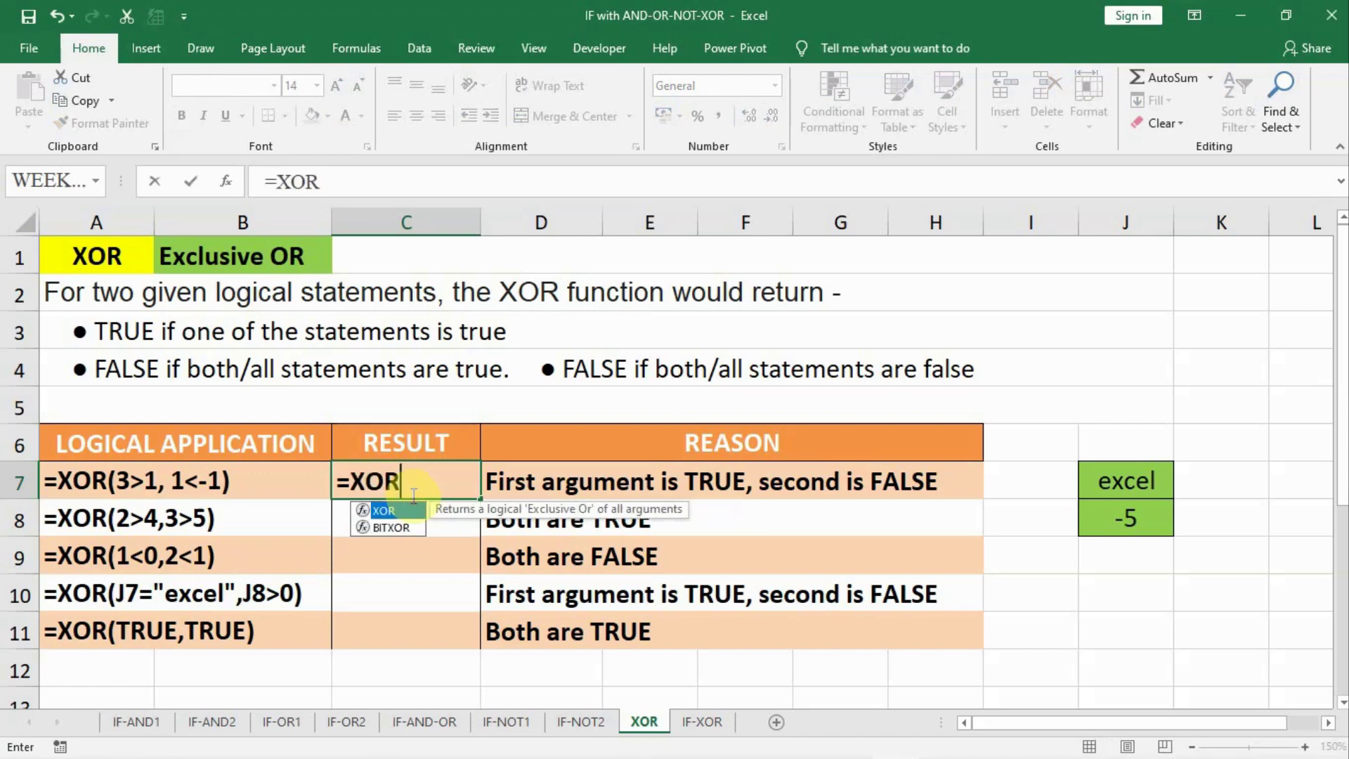
type("(3")
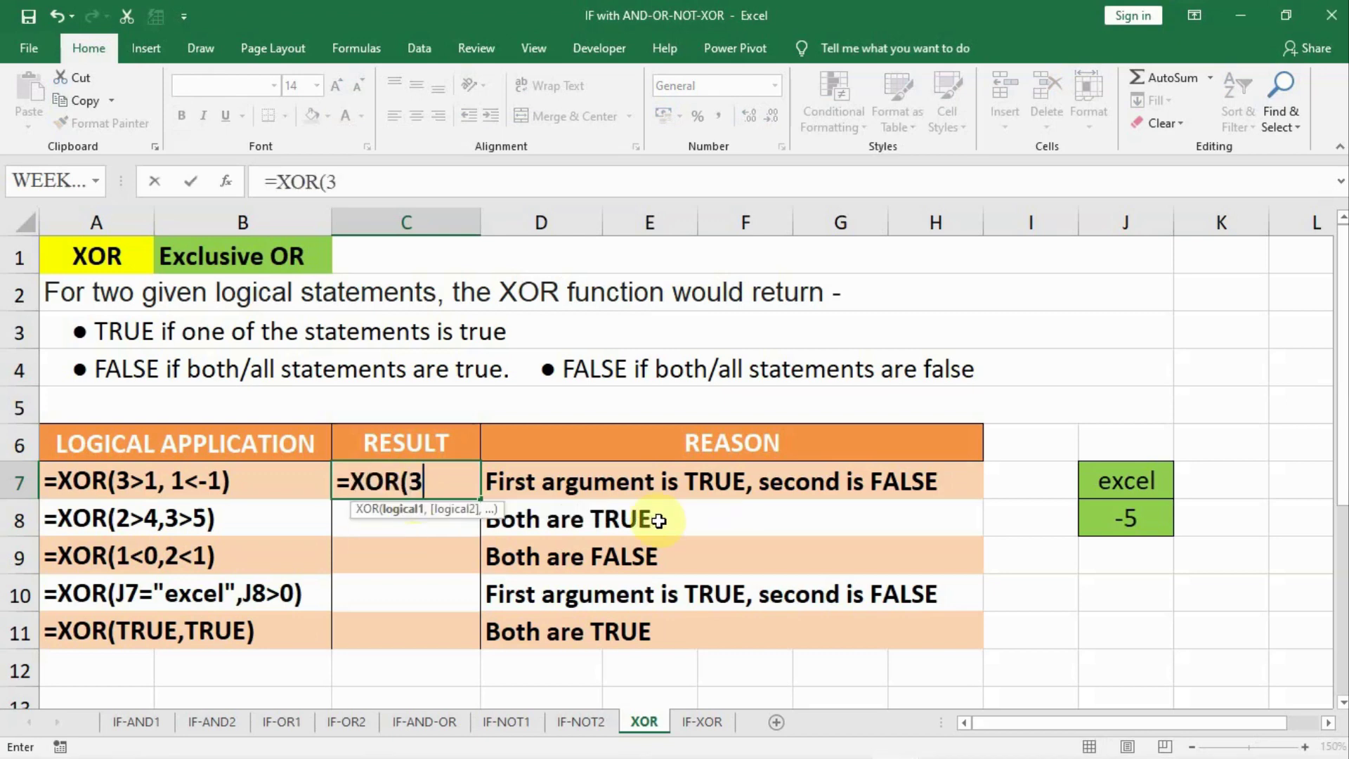
type(">1,1<")
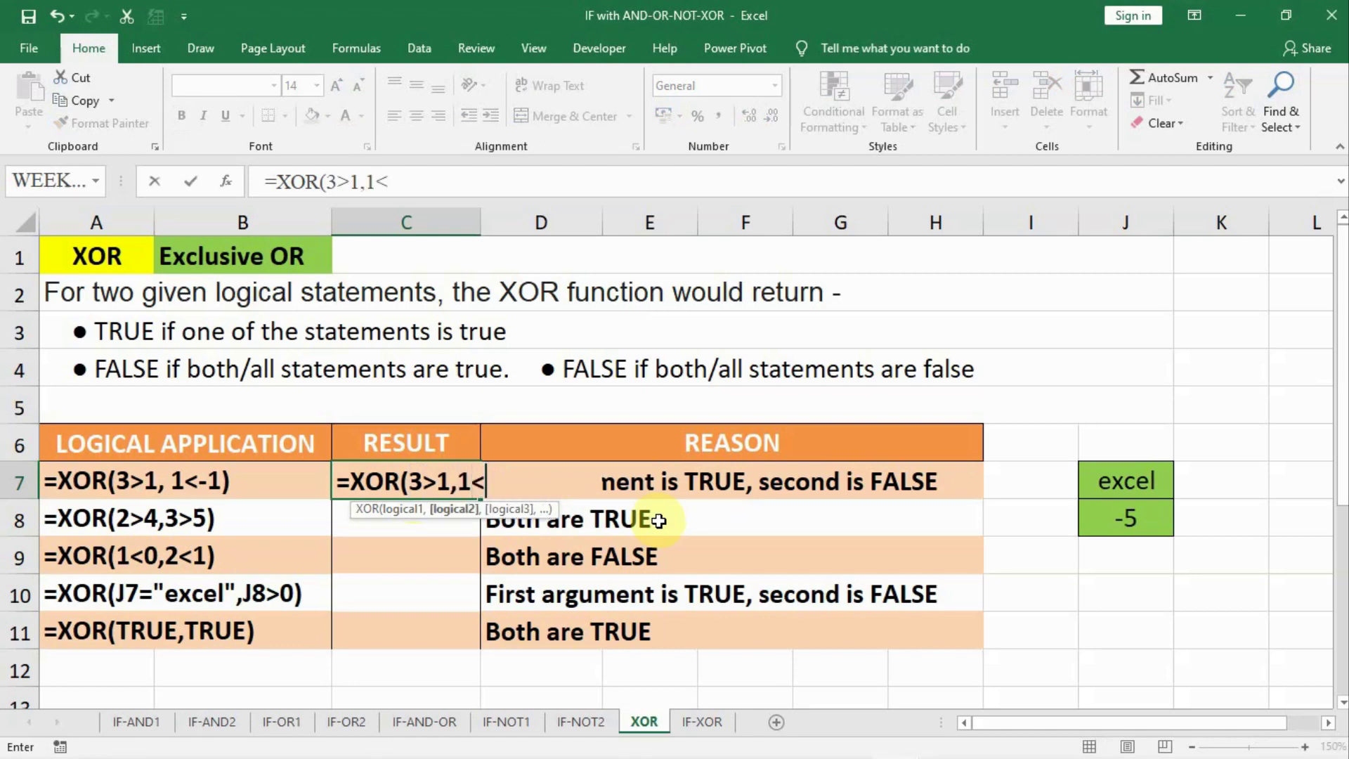
type("-1)")
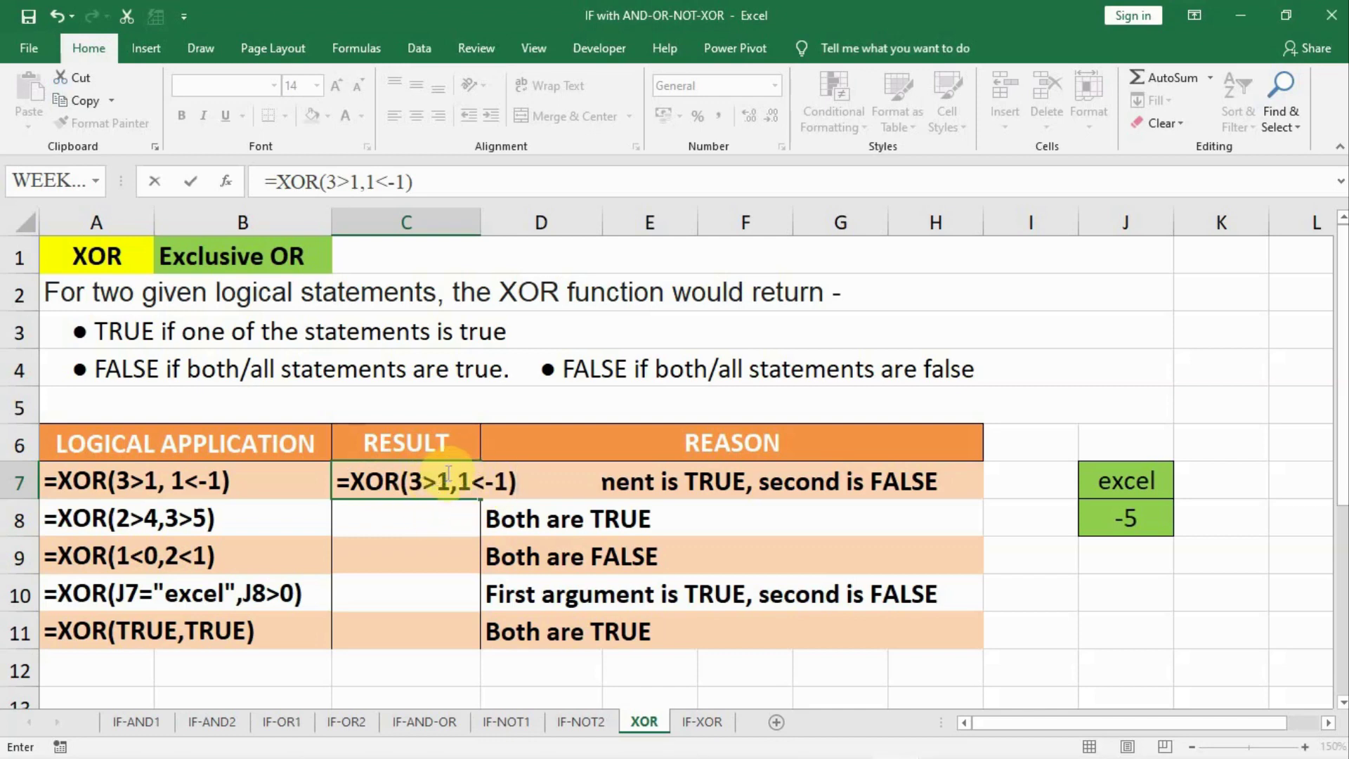
key("Return")
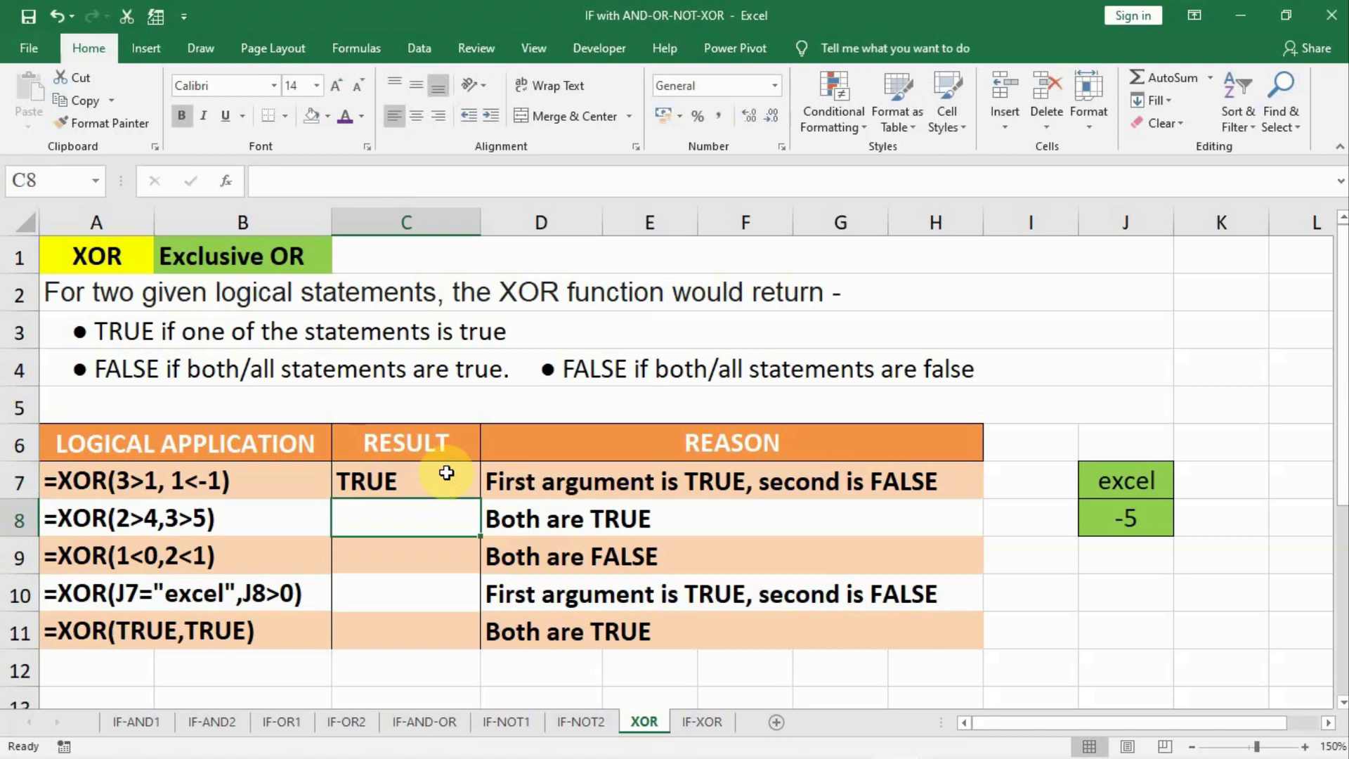
- Enter =XOR(2>4,3>5) in C8, returning FALSE, then move down to C10
type("=")
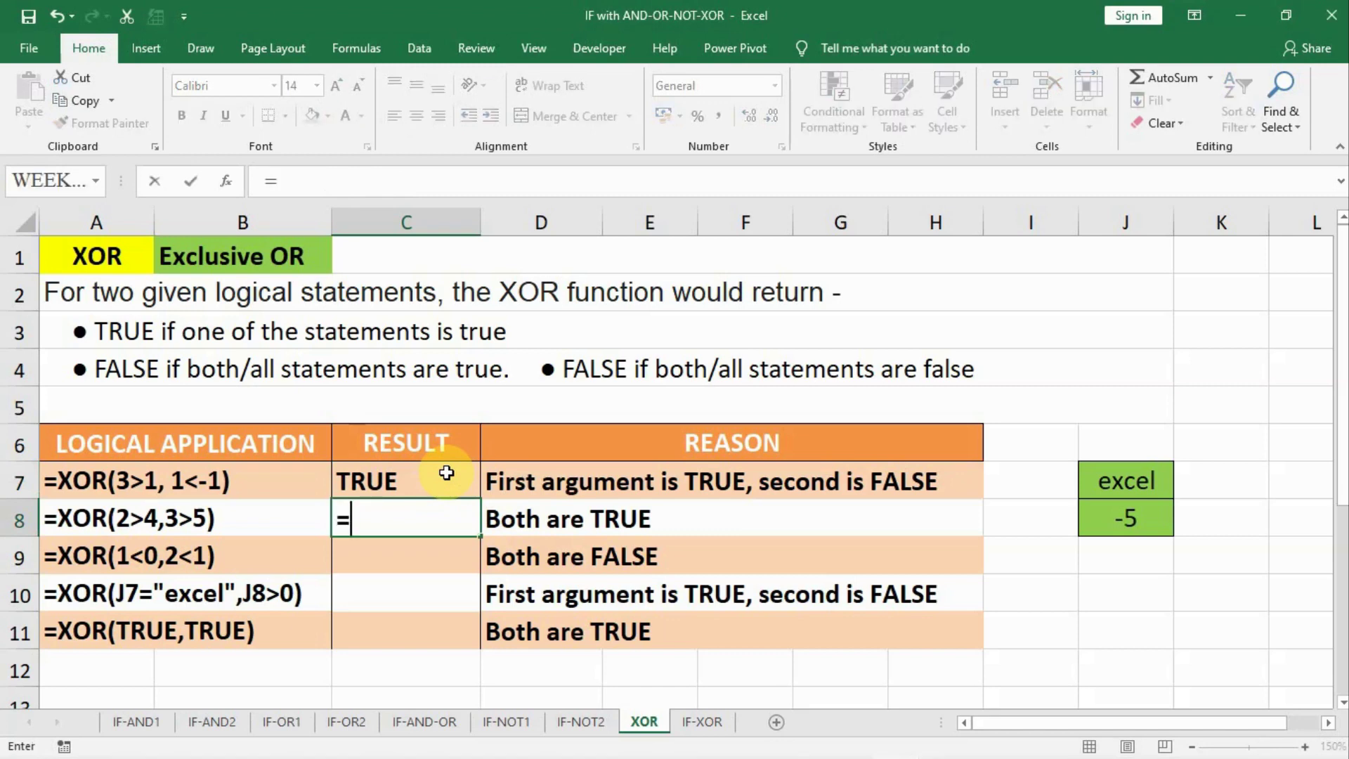
type("XOR")
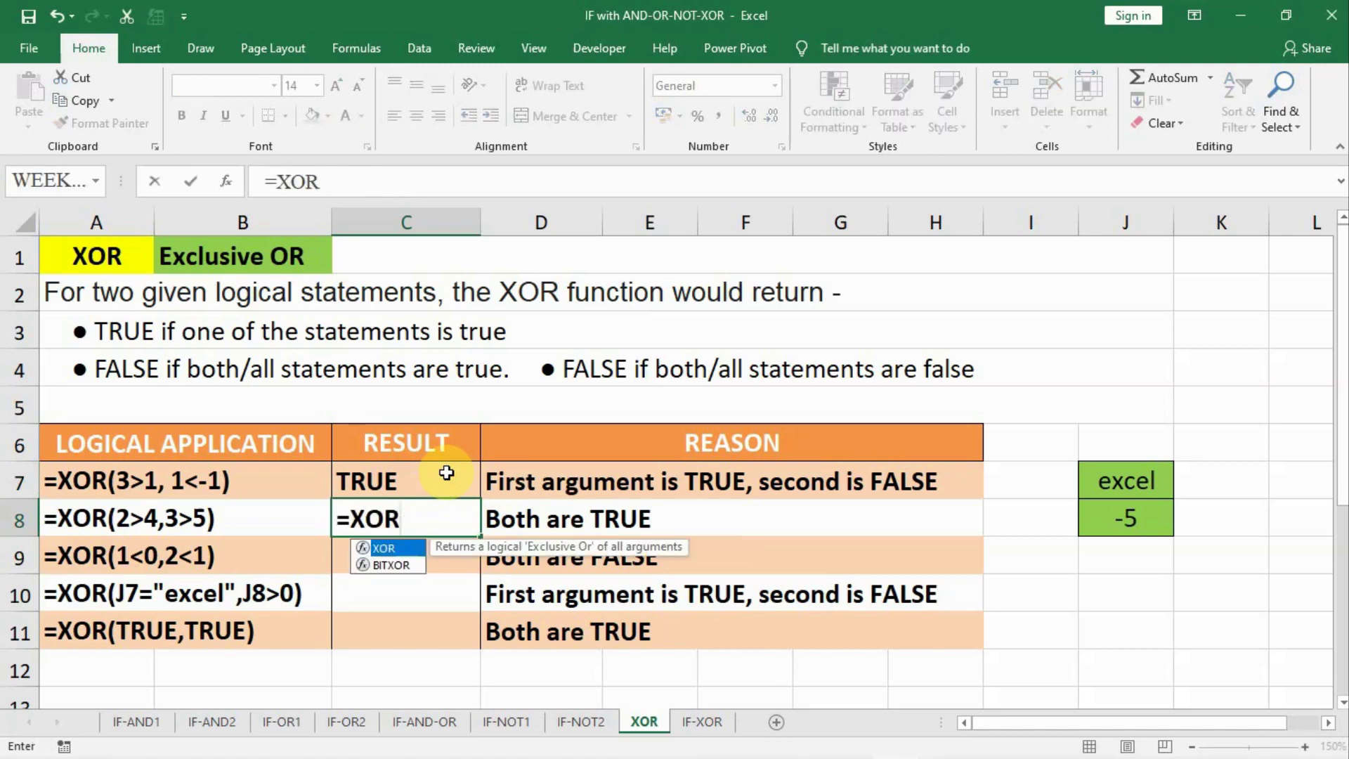
type("(")
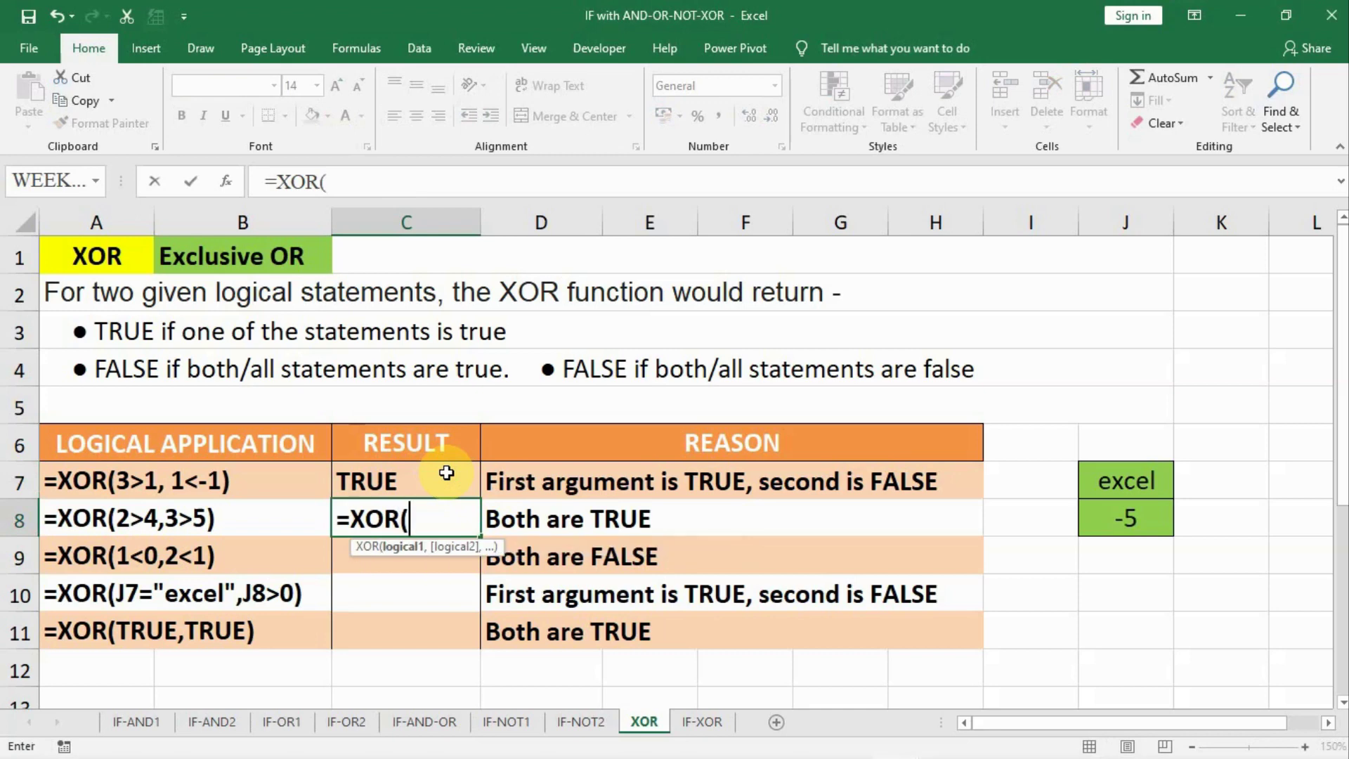
type("2>4,")
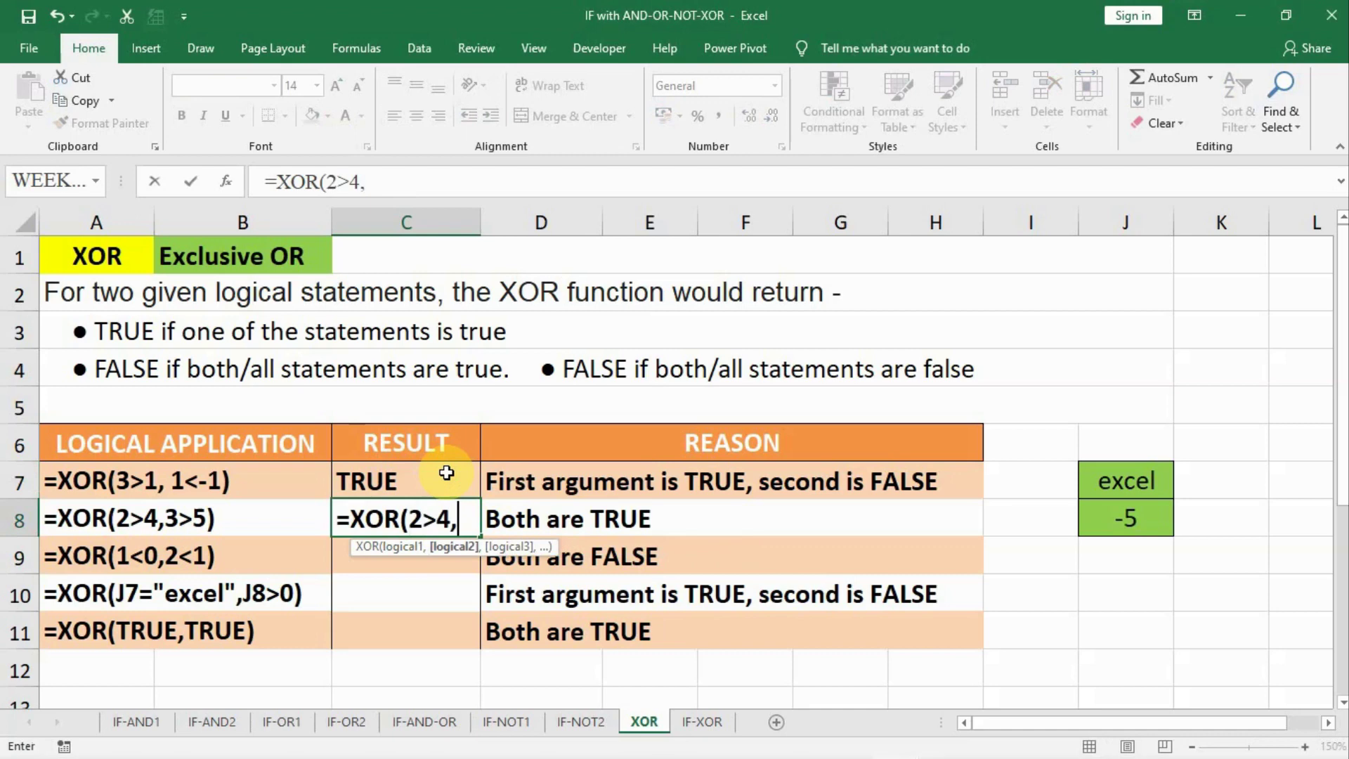
type("3")
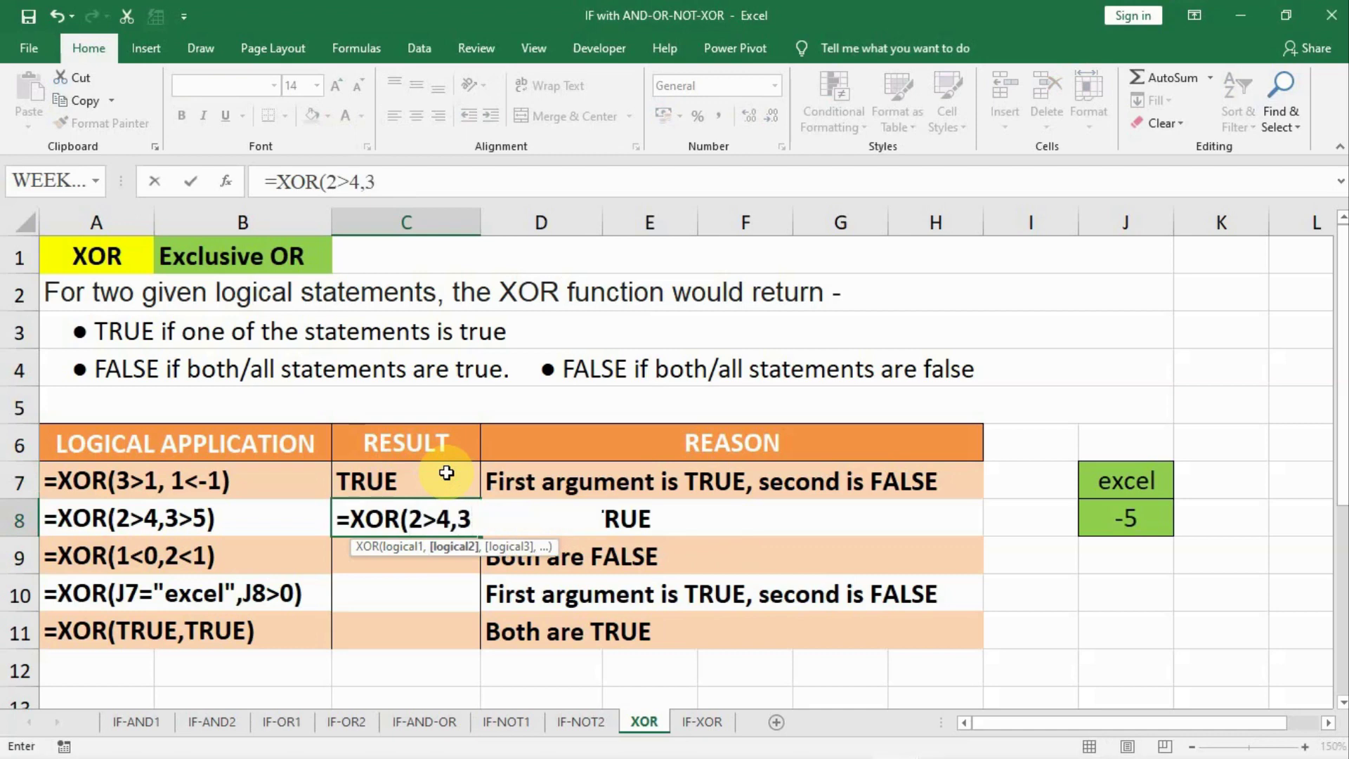
type(">5)")
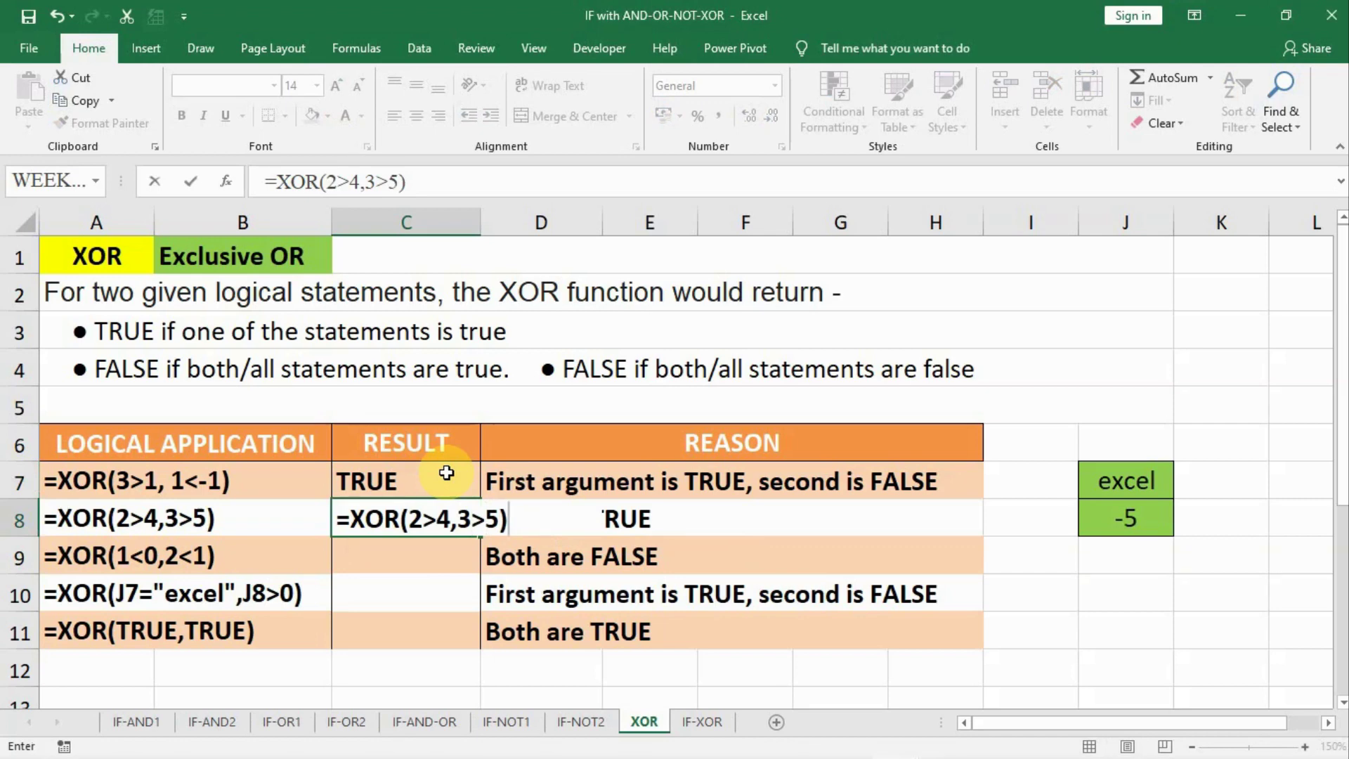
key("Return")
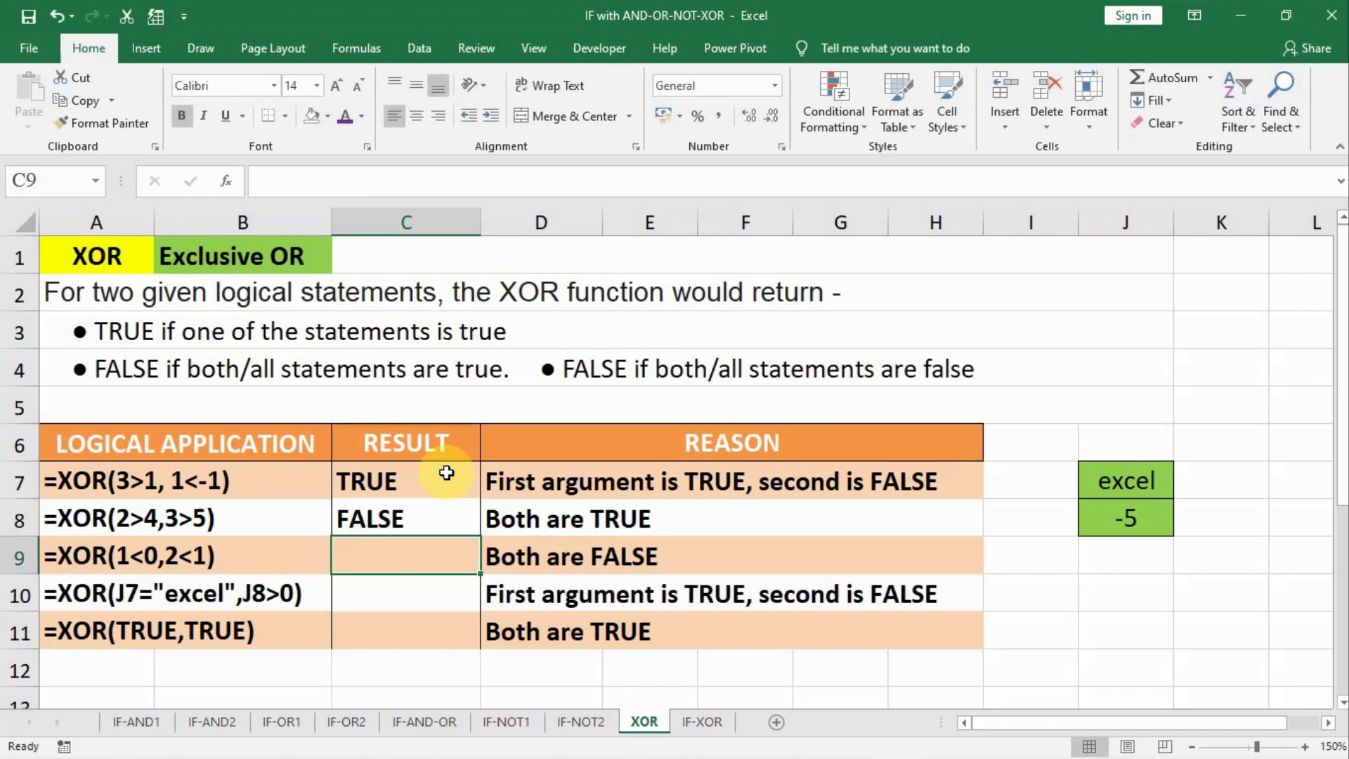
key("Down")
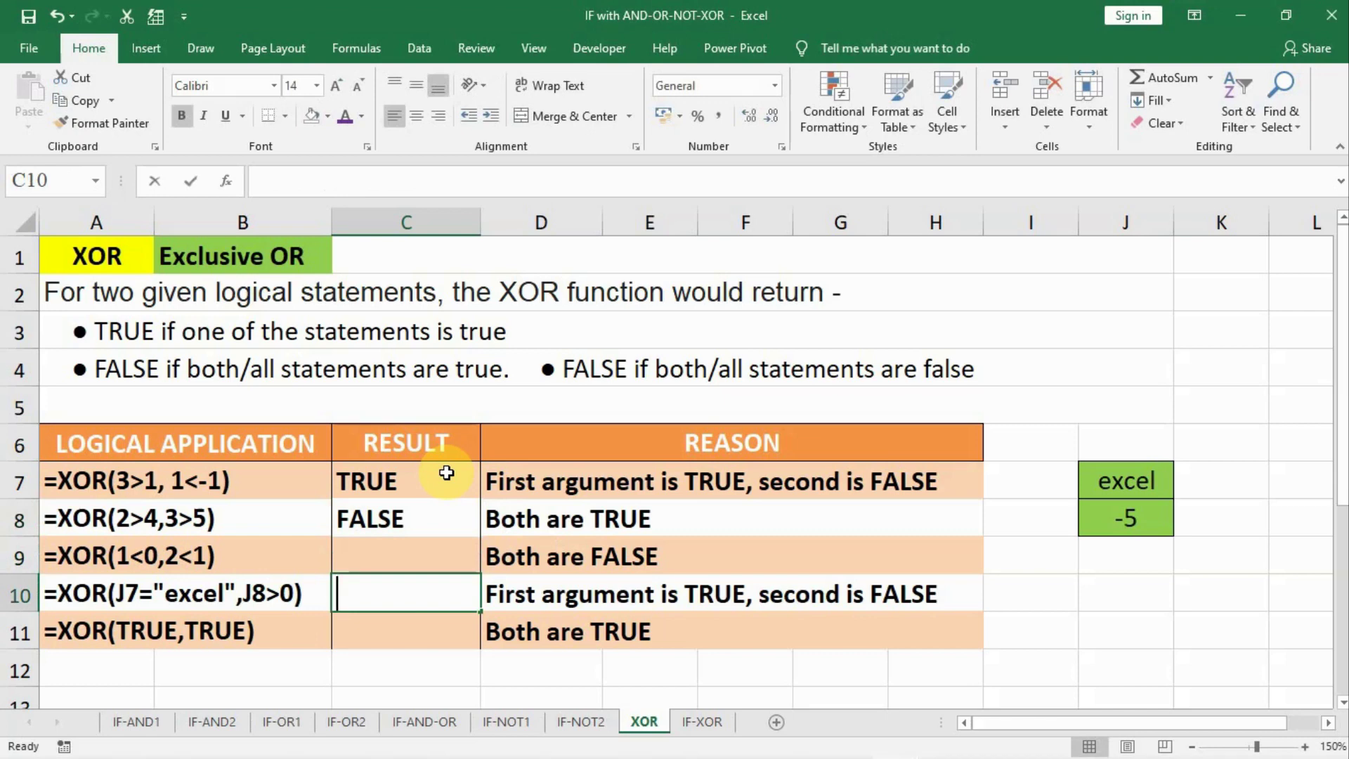
- Enter =XOR(J7="EXCEL",J8>0) in C10 by clicking J7, returning TRUE
type("=XOR(")
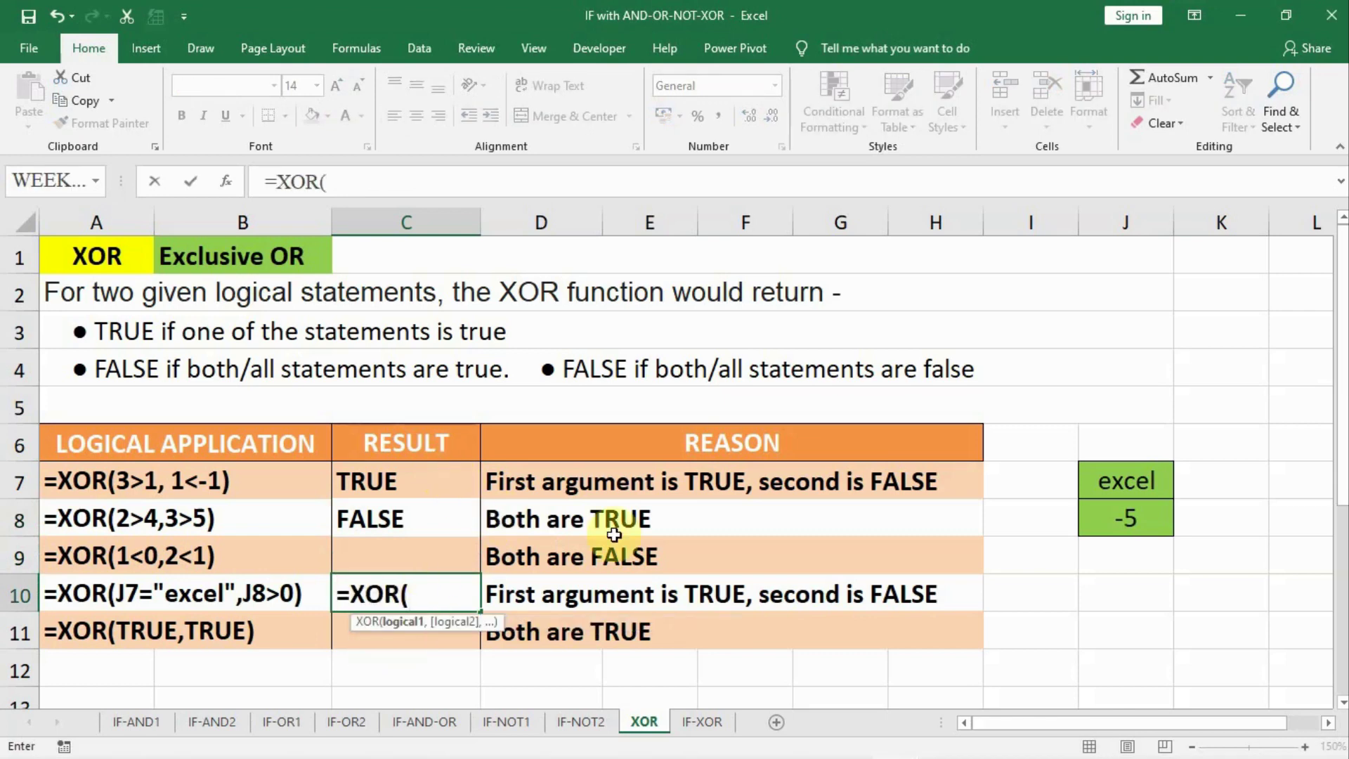
left_click(1089, 482)
type("=\"EXCEL")
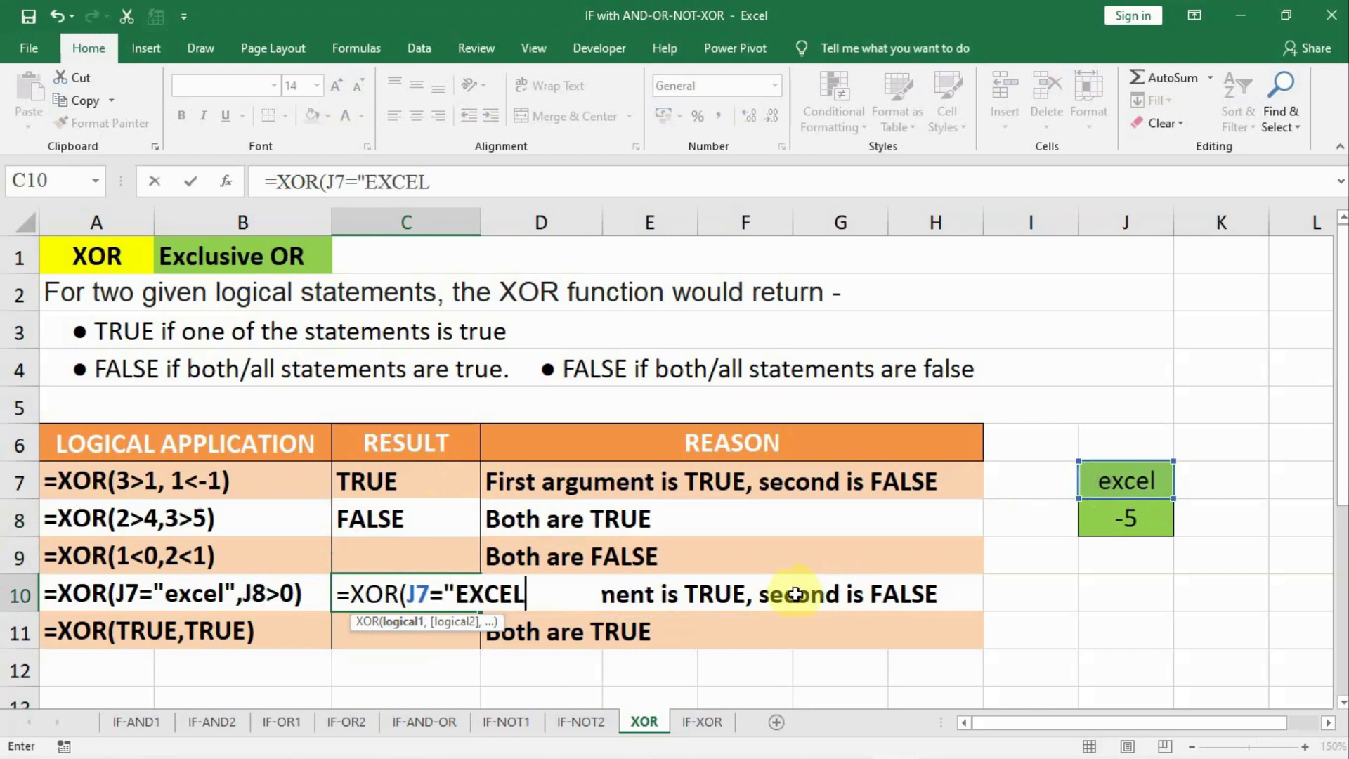
type("\",")
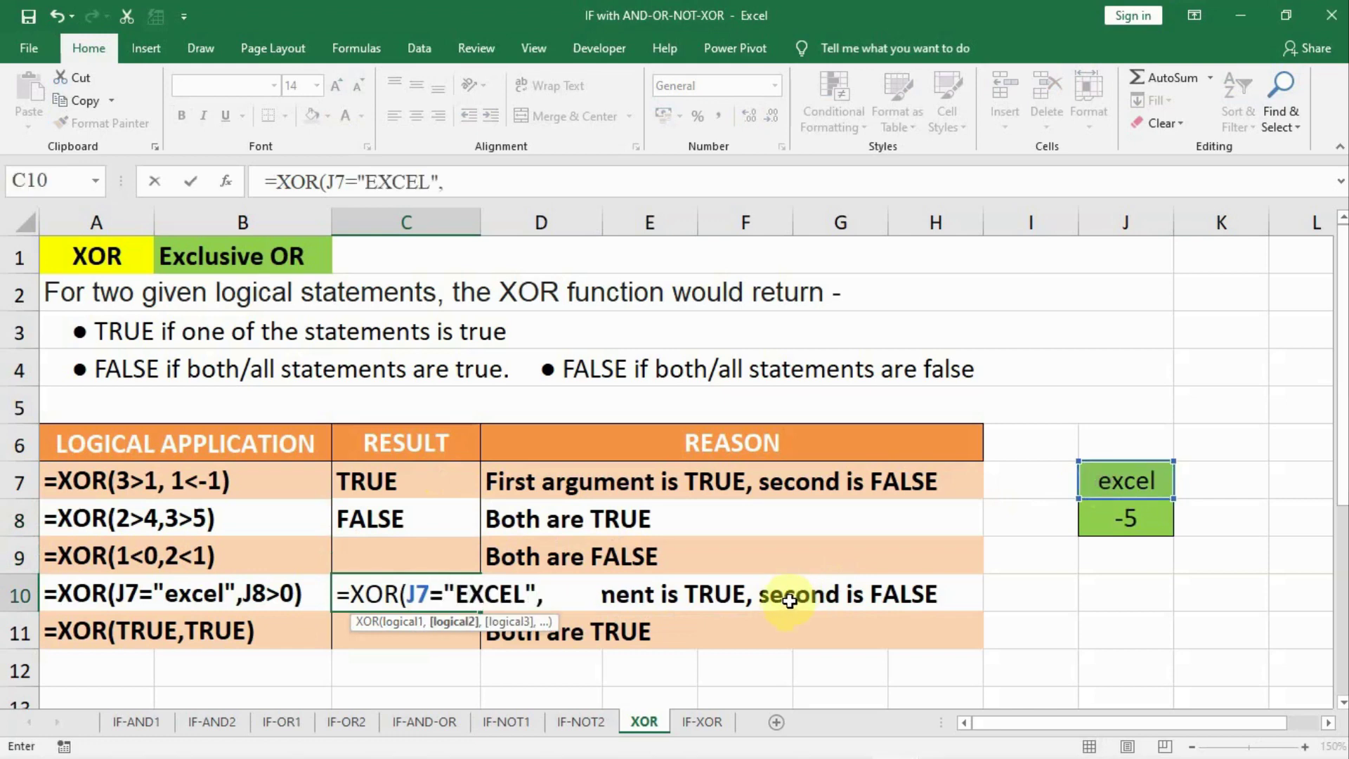
type("J8>0")
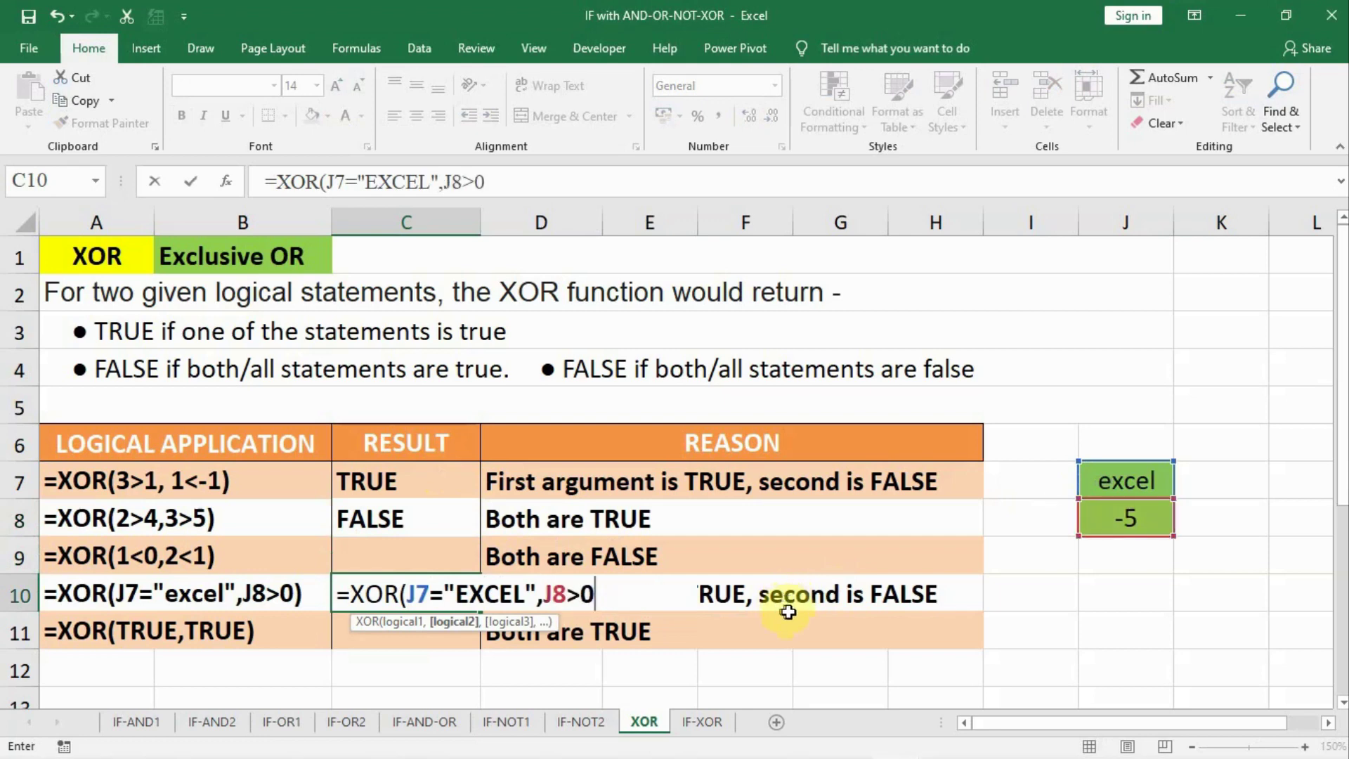
type(")")
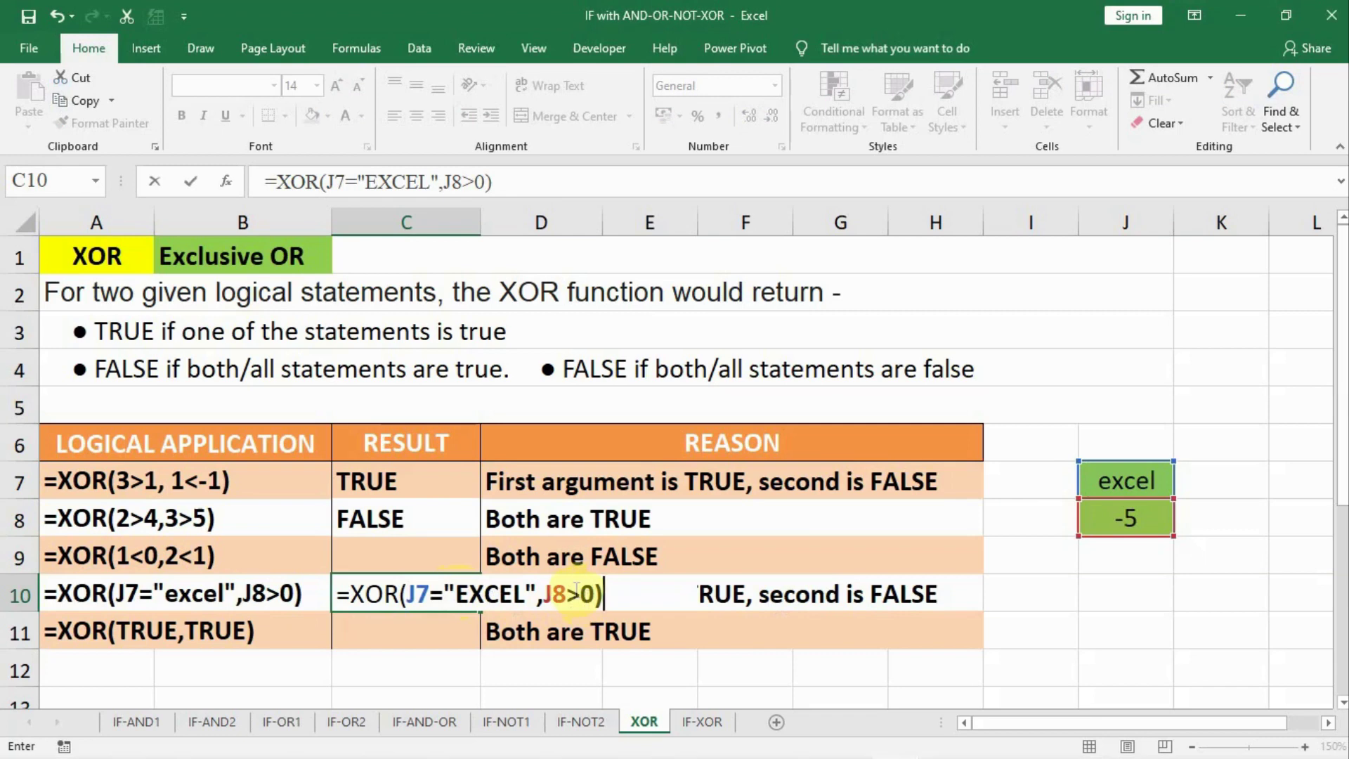
key("Return")
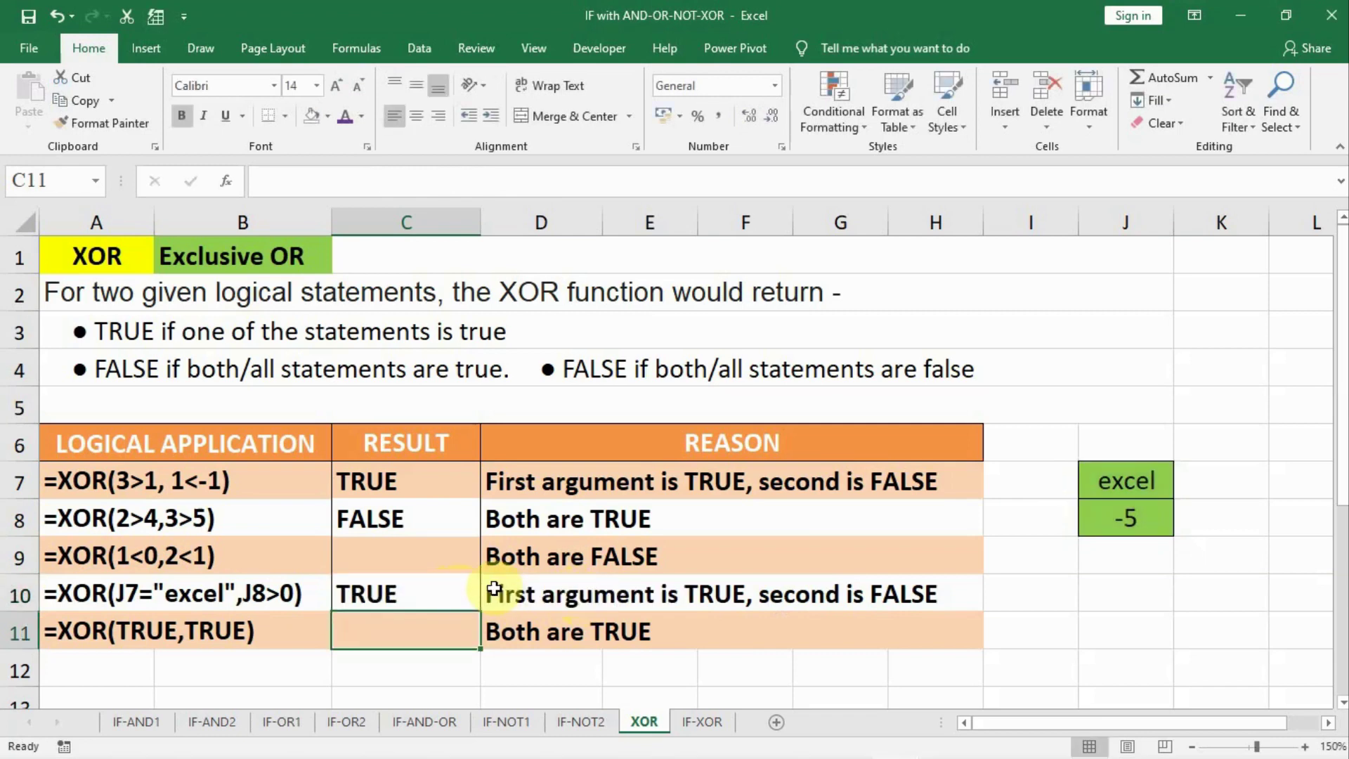
- Replace J8's -5 with 1 so C10 returns FALSE, then select C11
left_click(1121, 520)
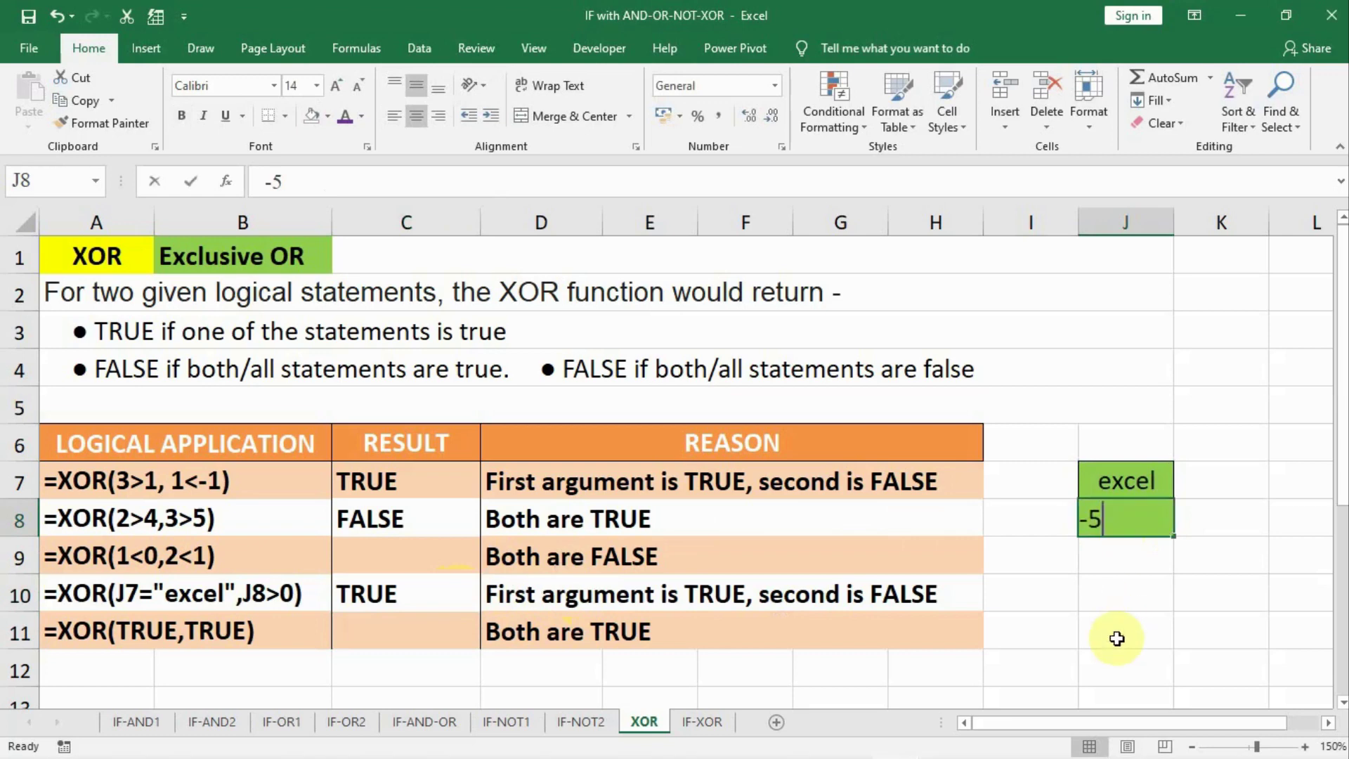
type("1")
key("Return")
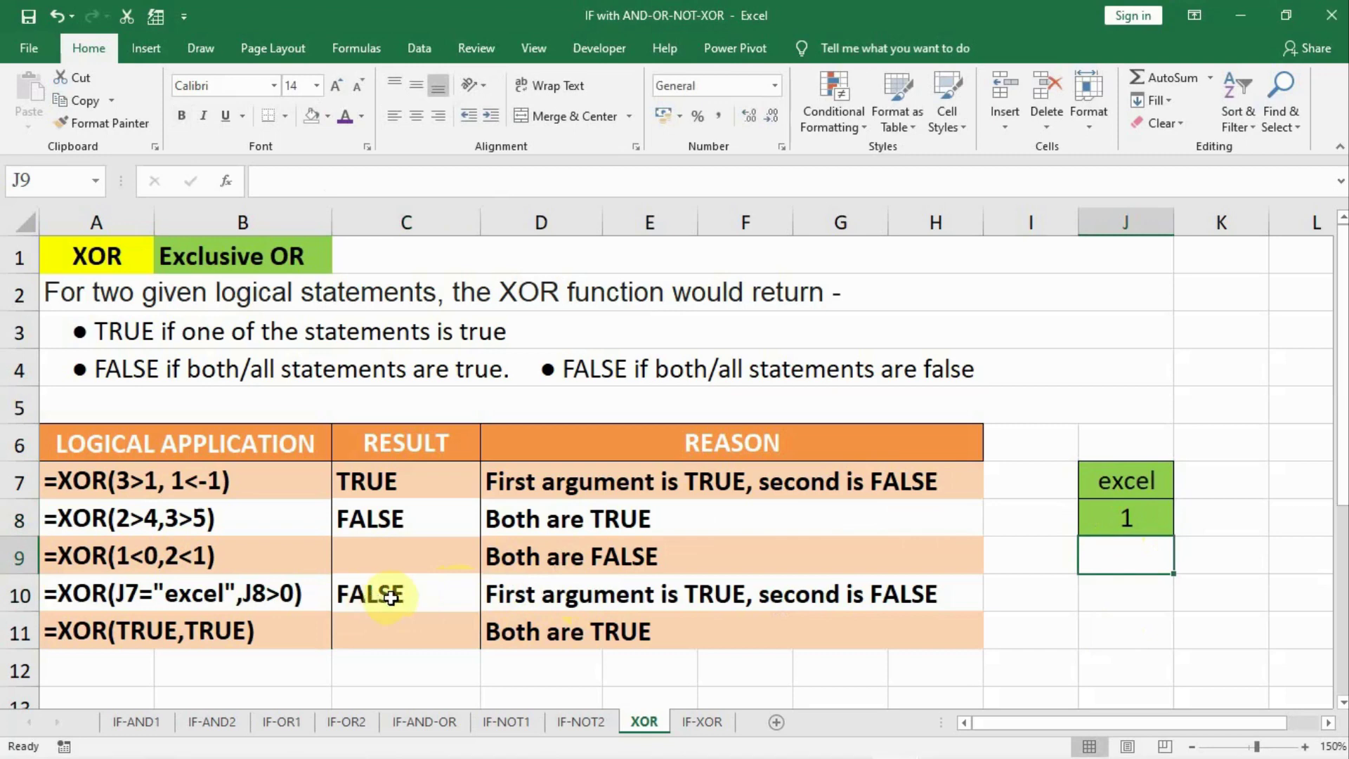
left_click(184, 632)
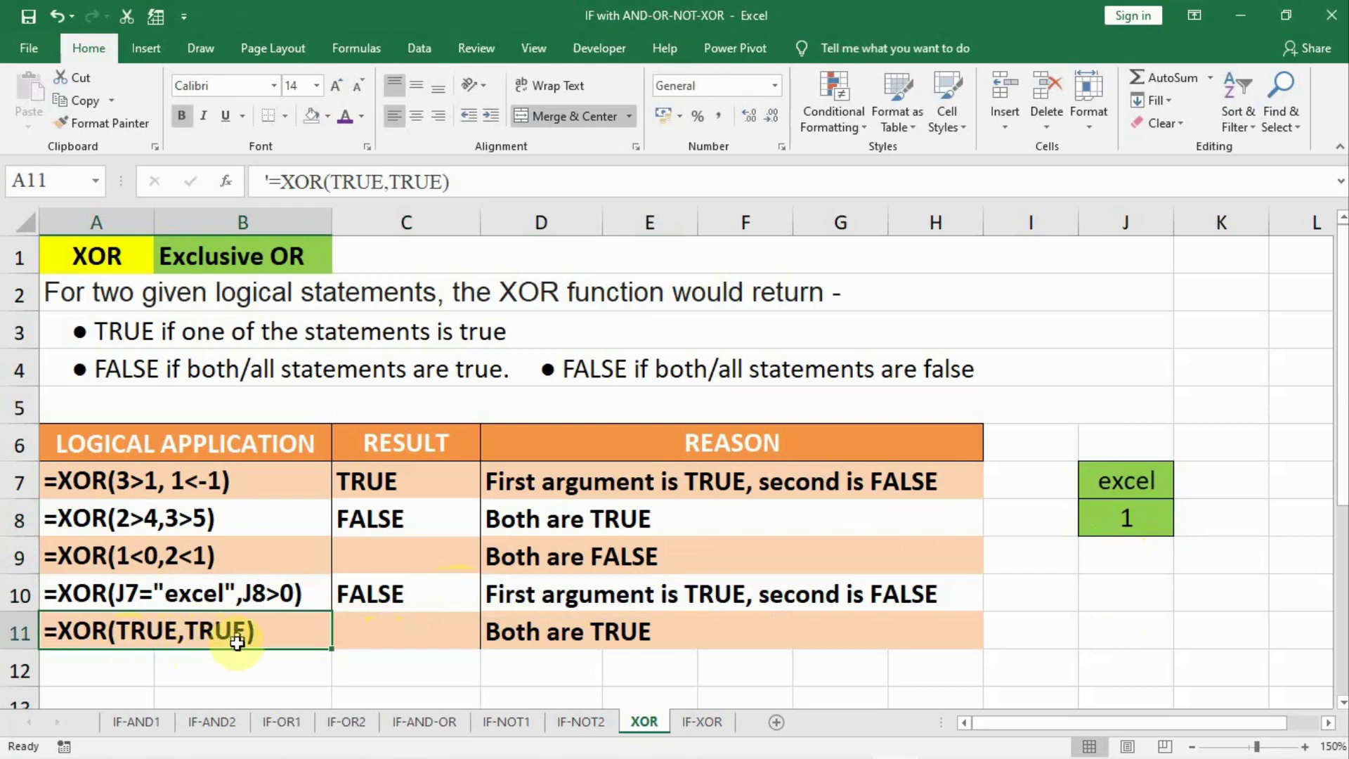
left_click(380, 631)
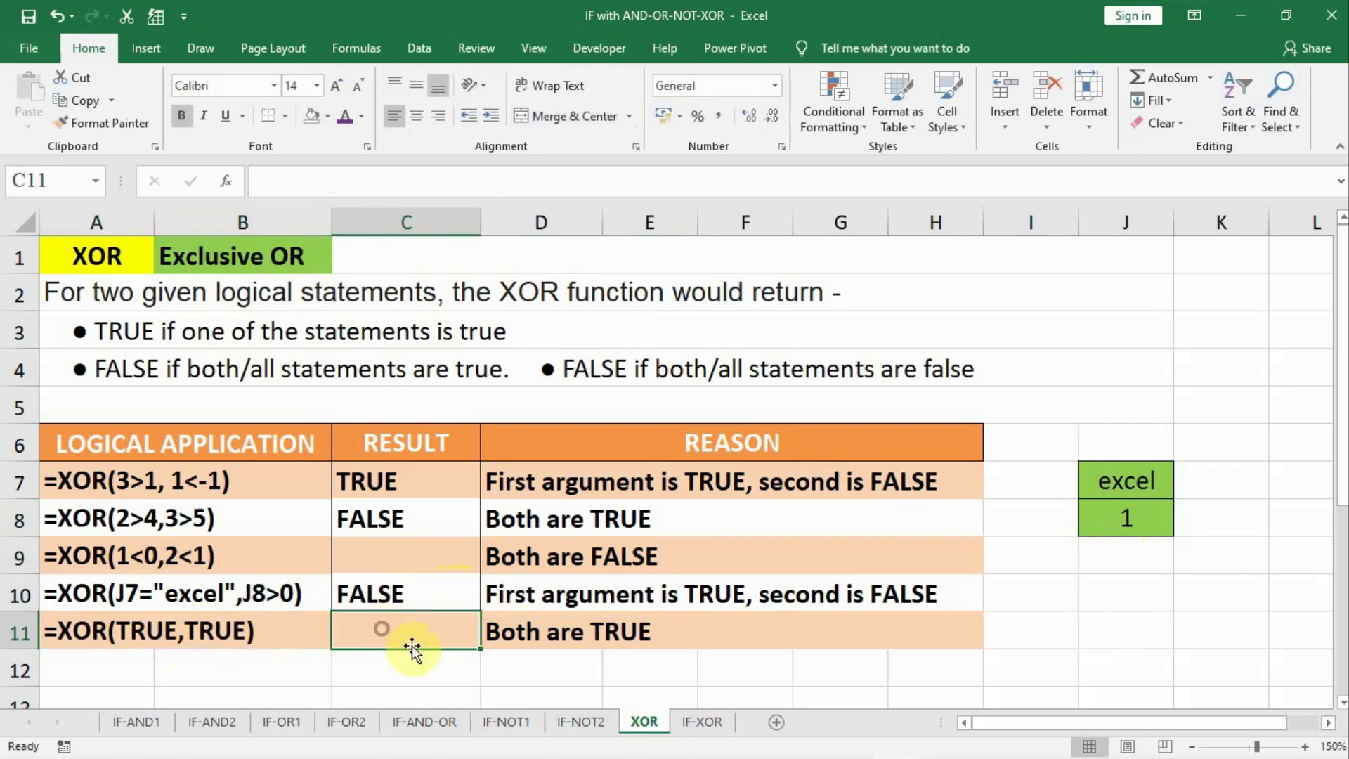
- Enter =XOR(TRUE,TRUE) in C11 and edit it to =XOR(TRUE,FALSE), returning TRUE; then show the IF-XOR sheet
type("=")
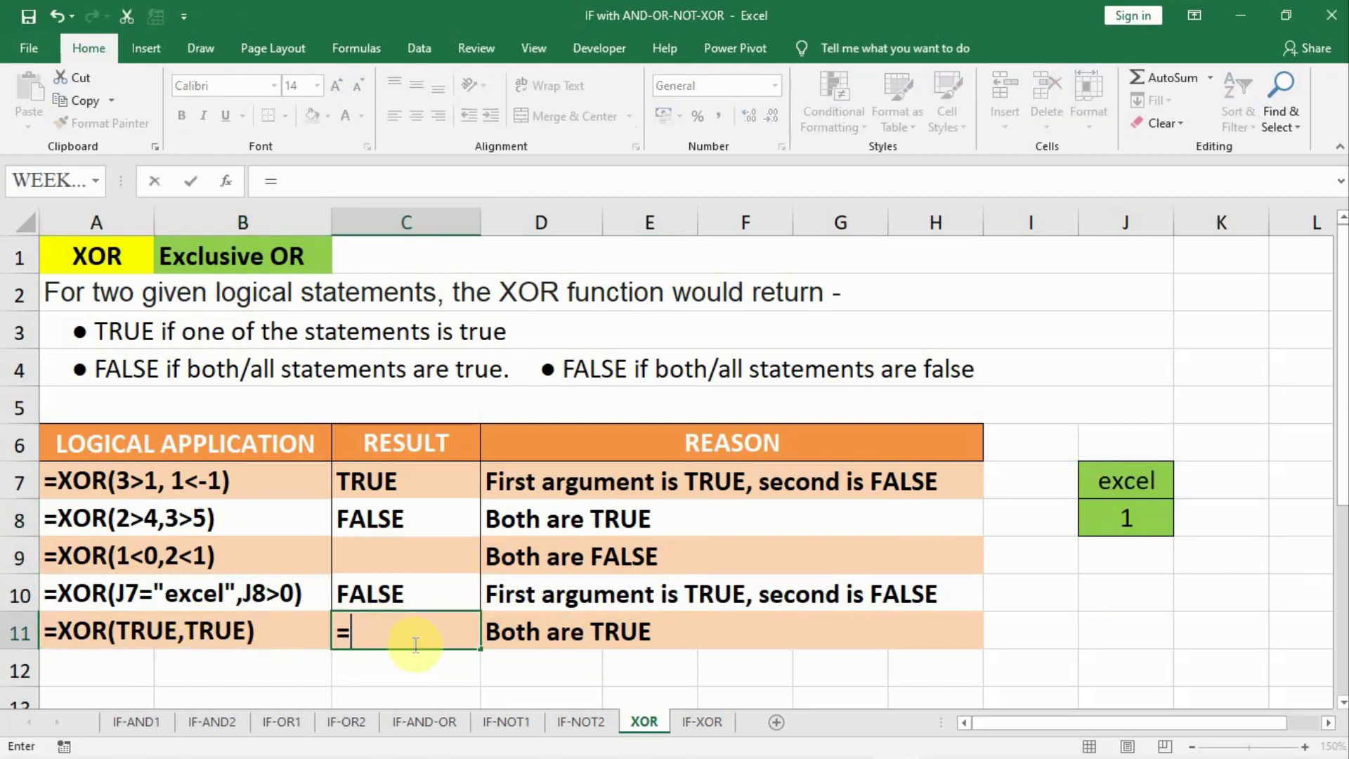
type("XOR")
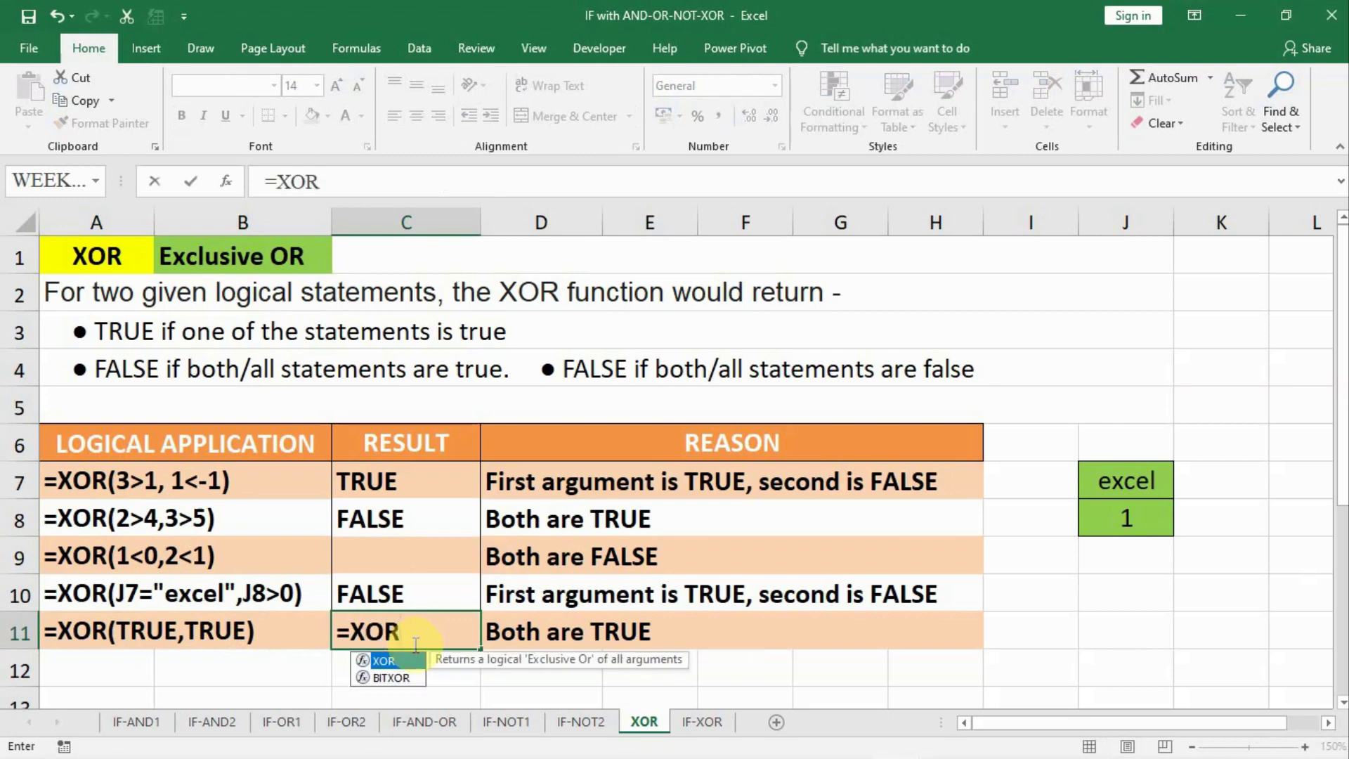
type("(TR")
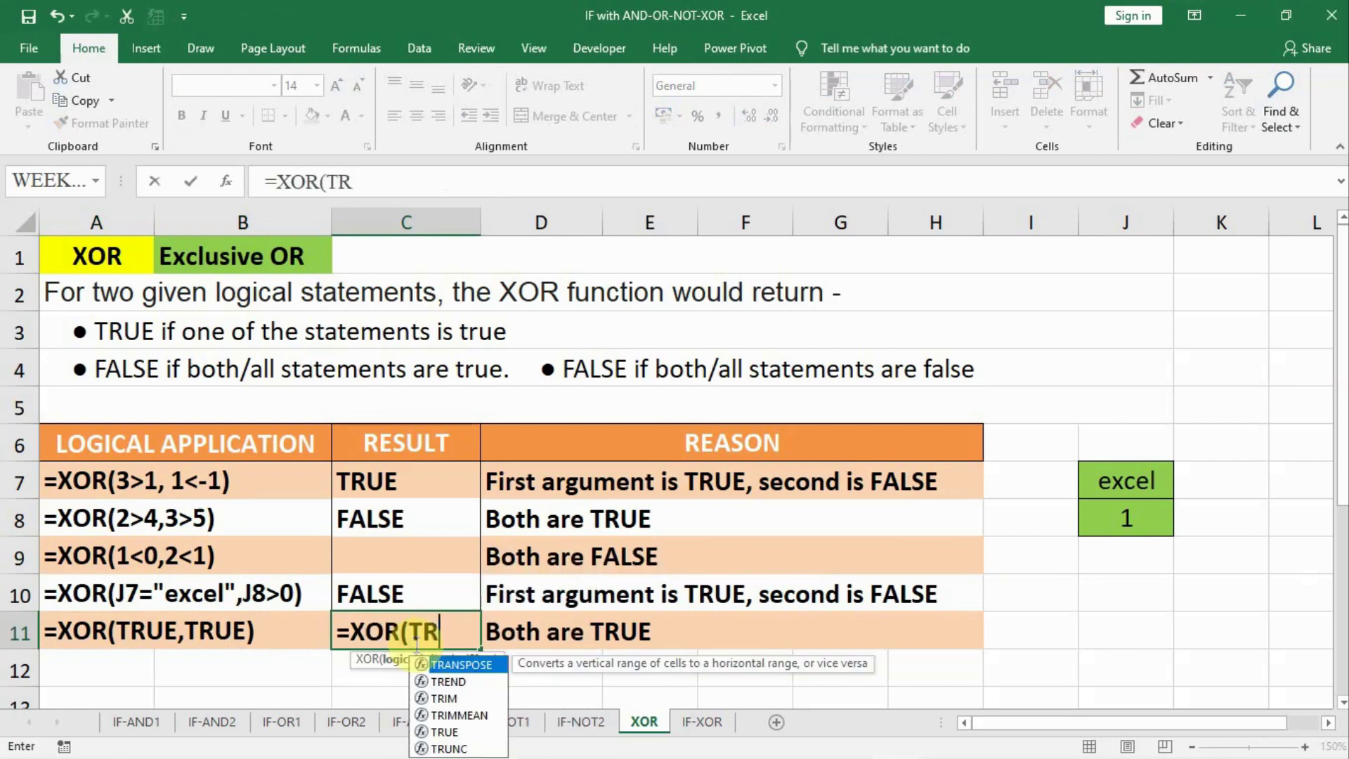
type("UE,T")
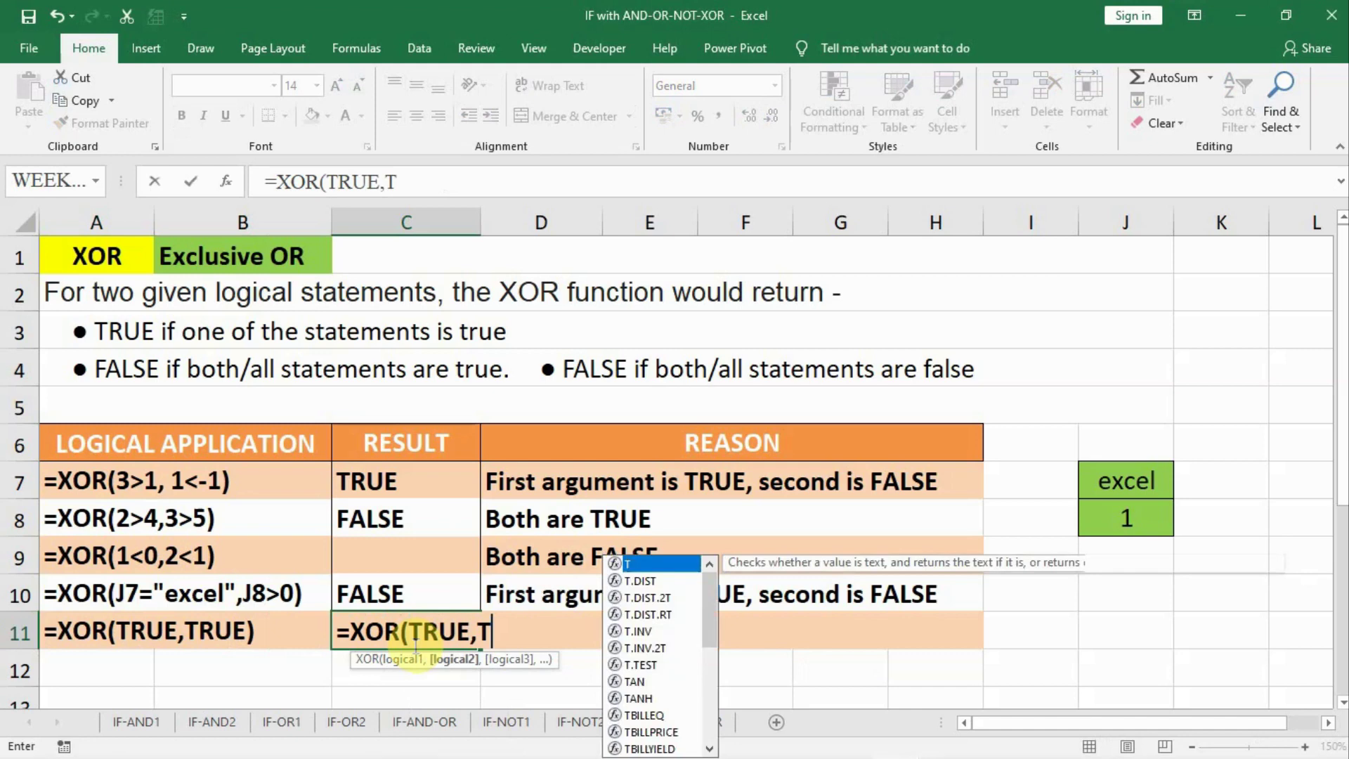
type("RUE)")
key("Return")
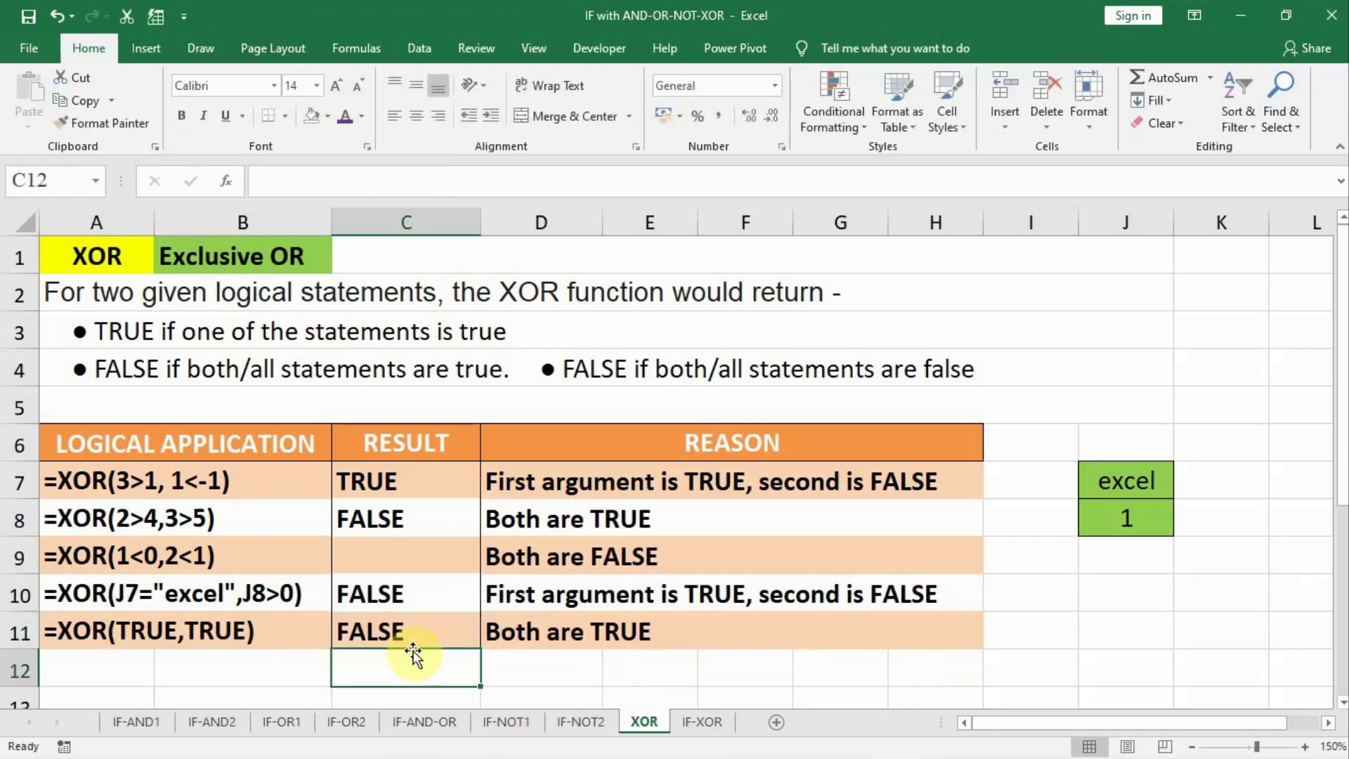
left_click(430, 632)
double_click(431, 632)
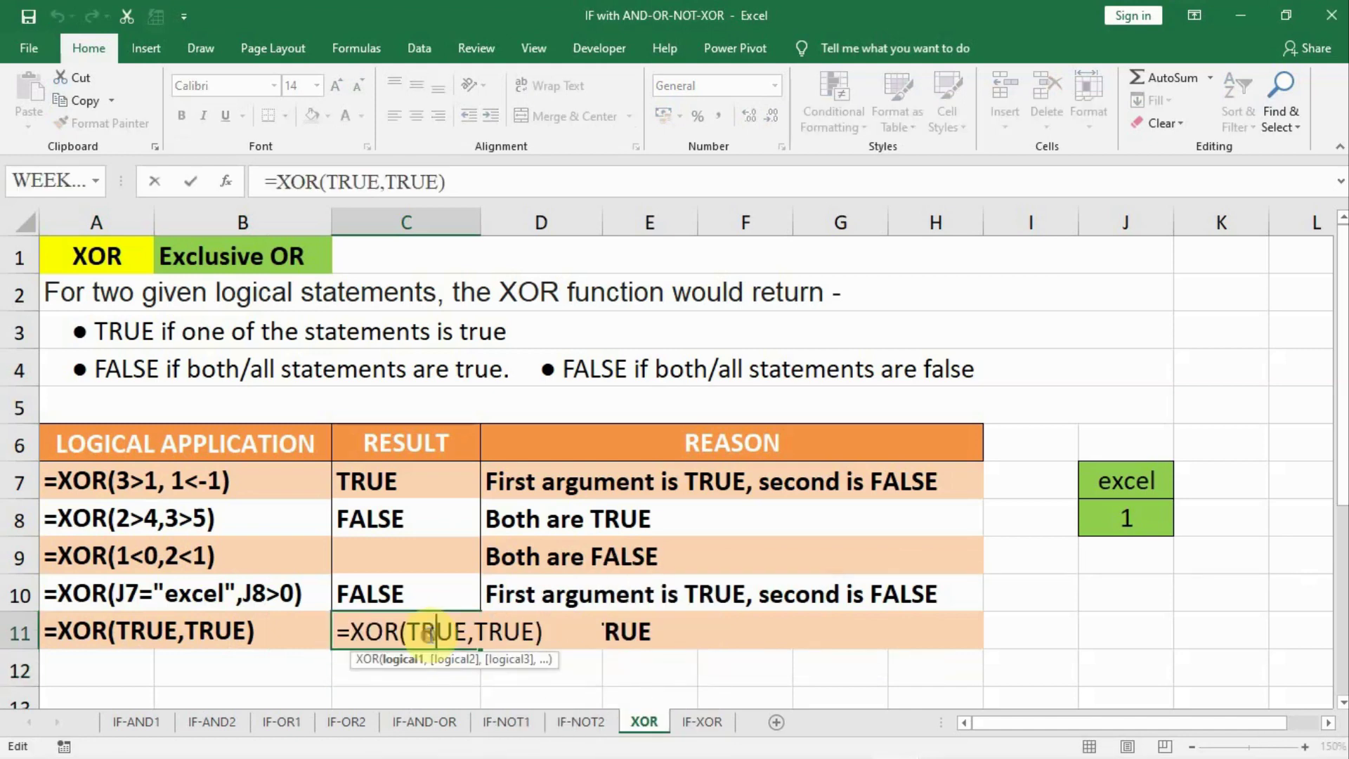
left_click(470, 630)
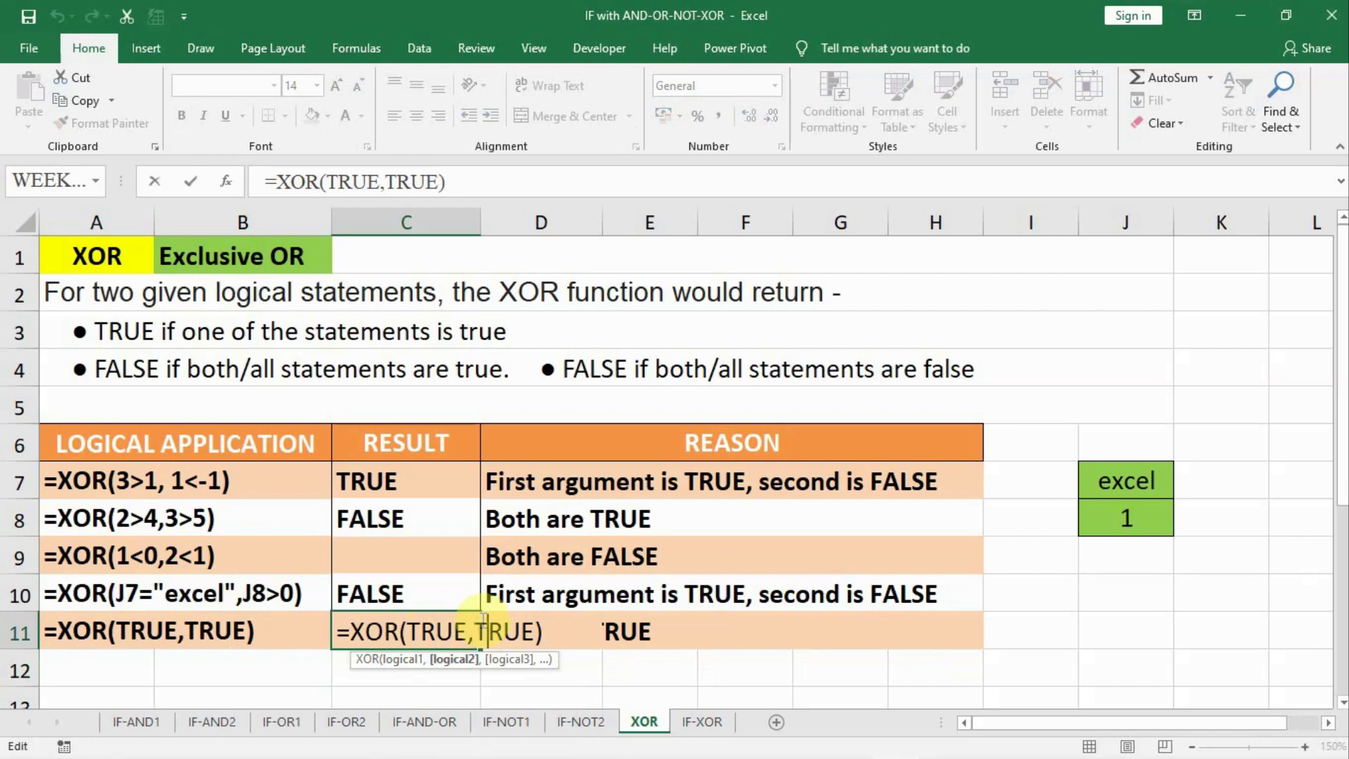
type("FALSE")
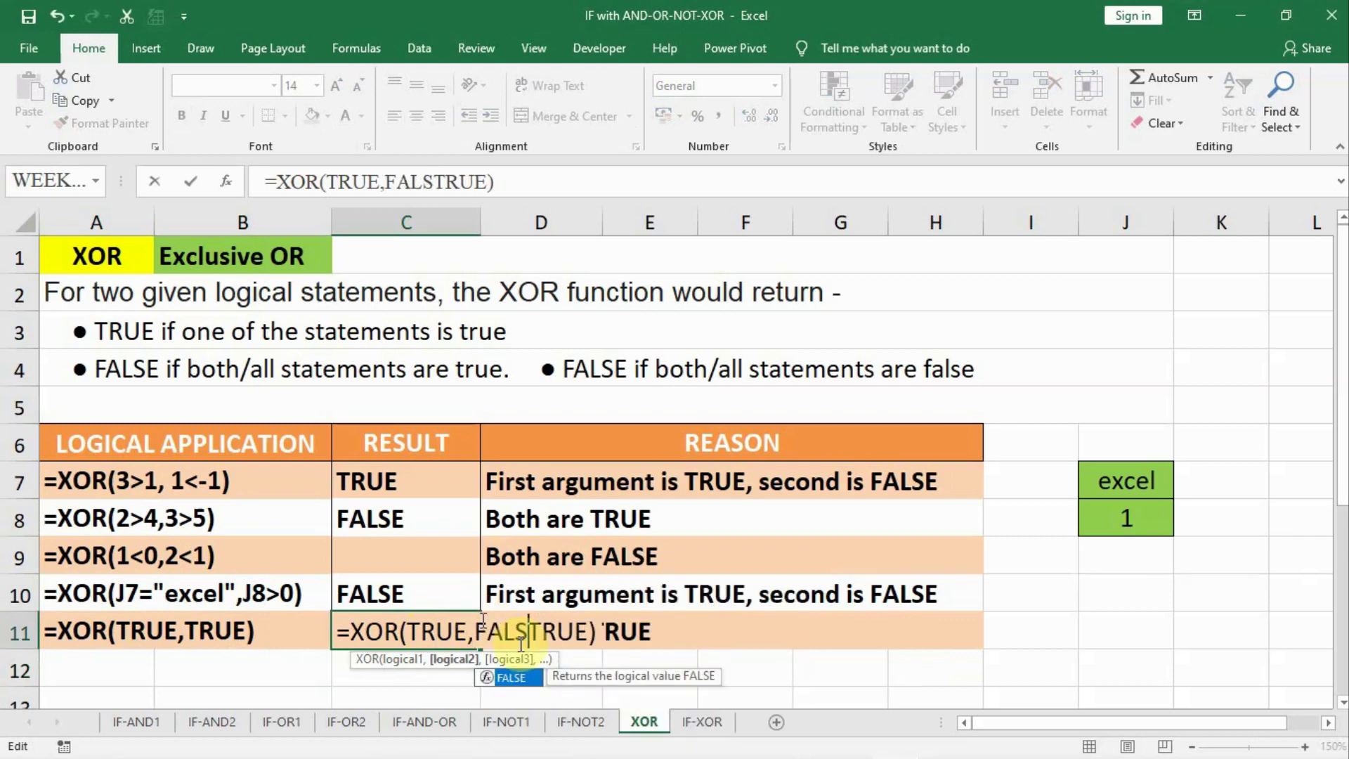
key("Delete")
key("Delete")
key("Delete")
key("Delete")
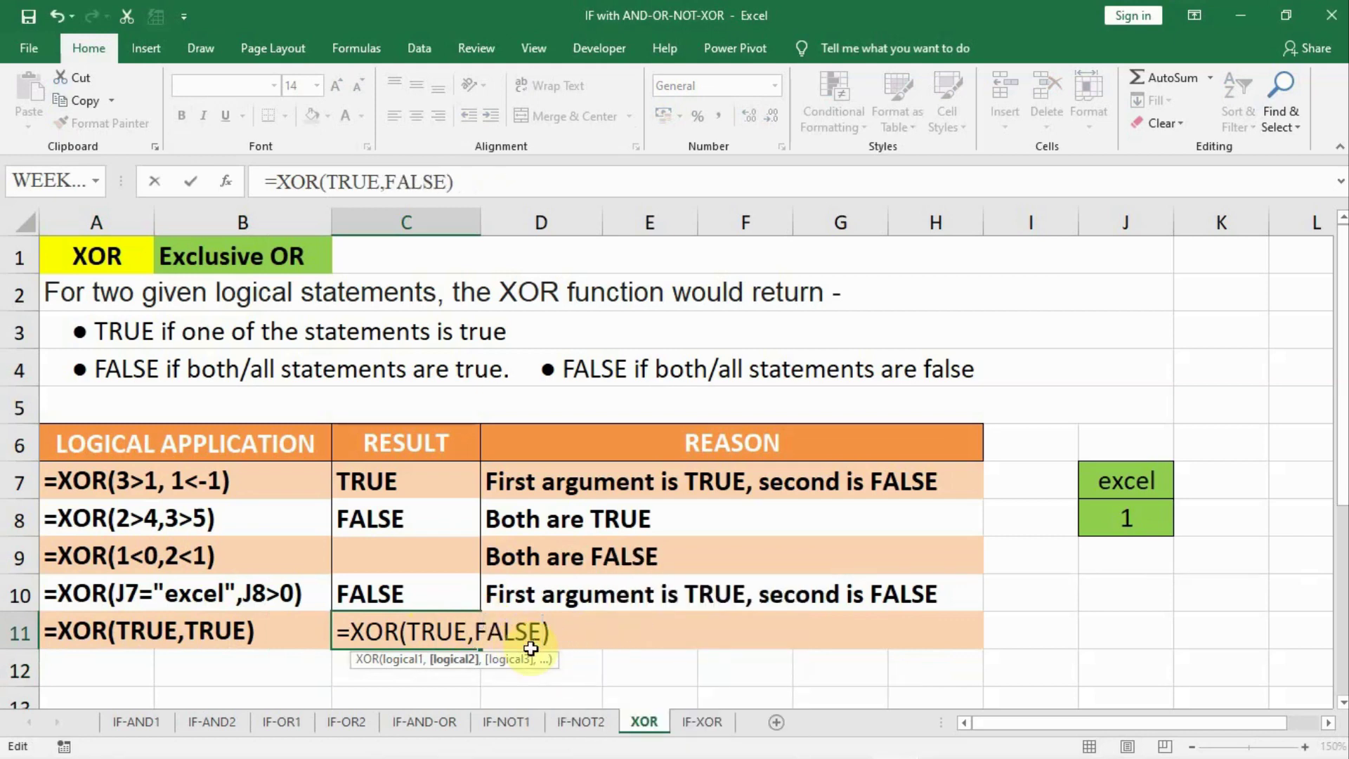
key("Return")
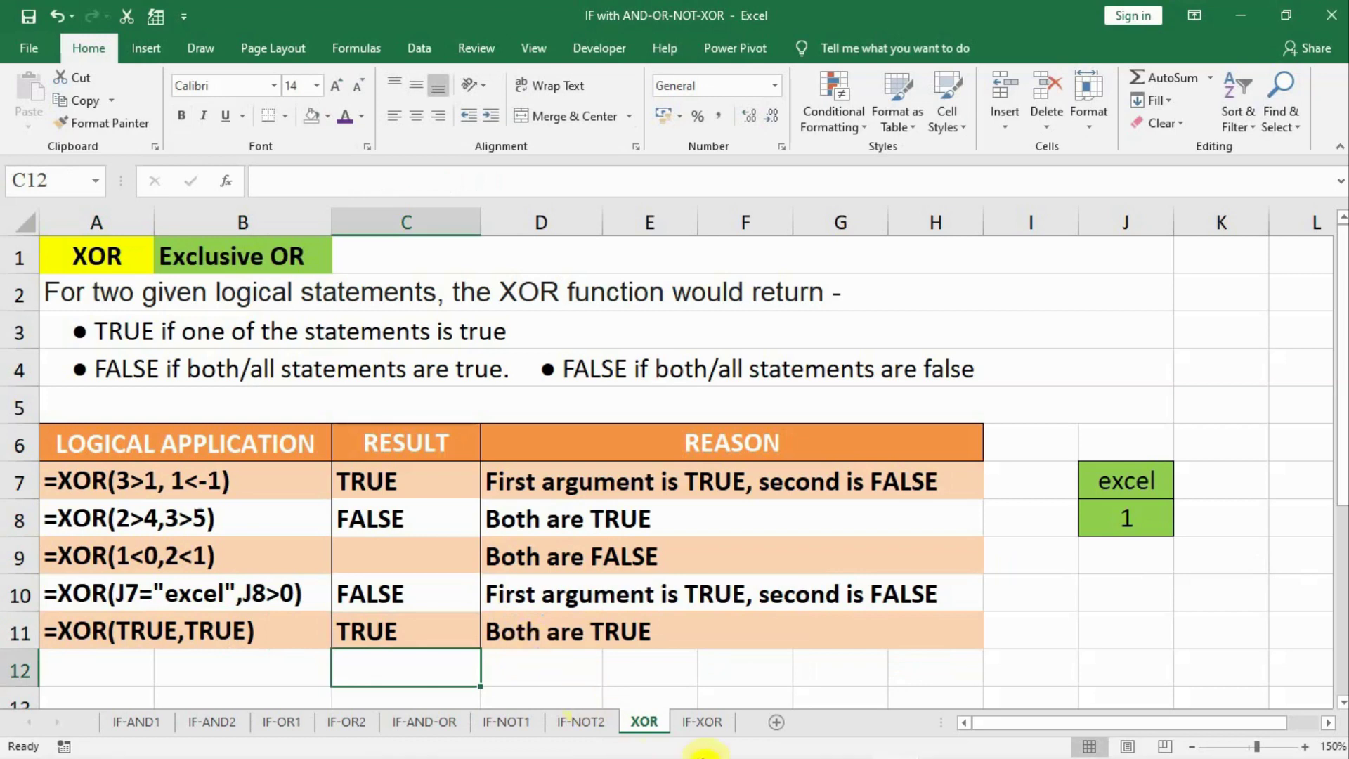
left_click(703, 724)
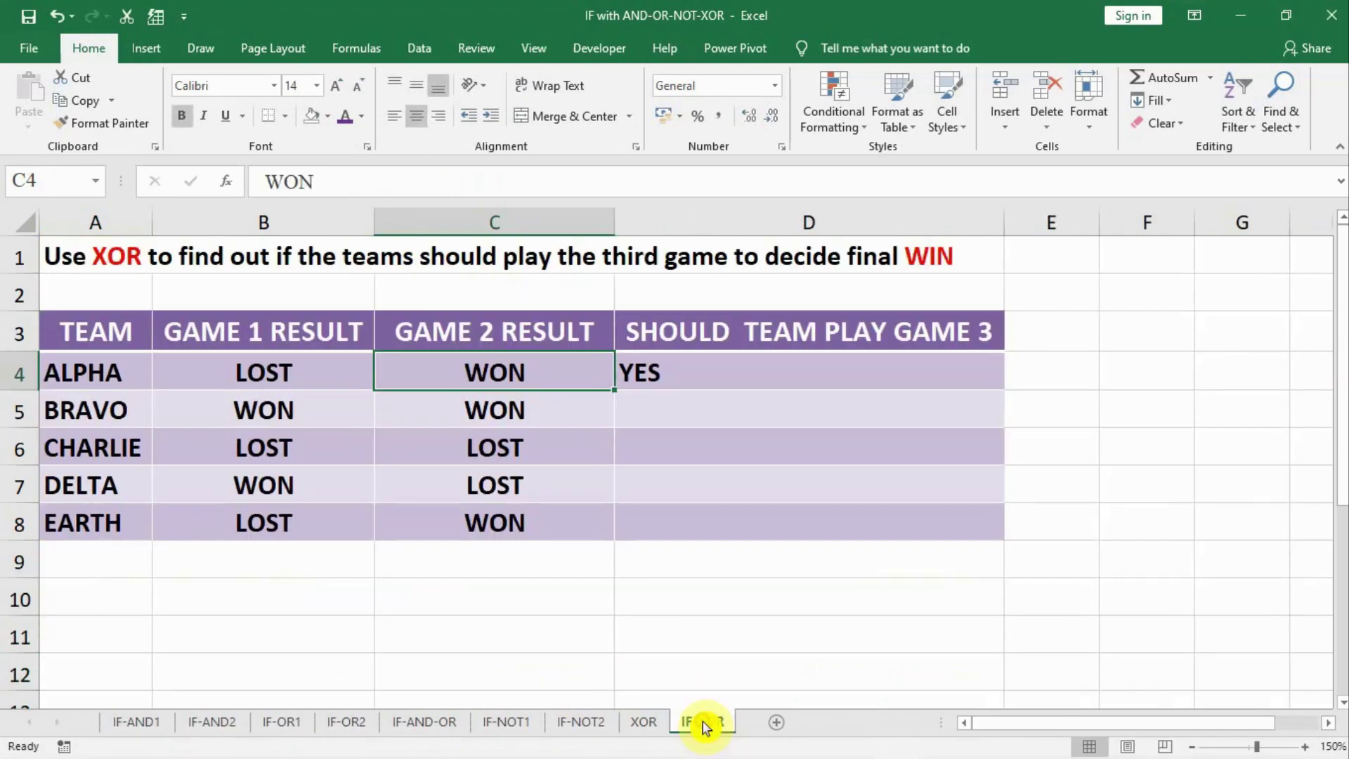
left_click(516, 439)
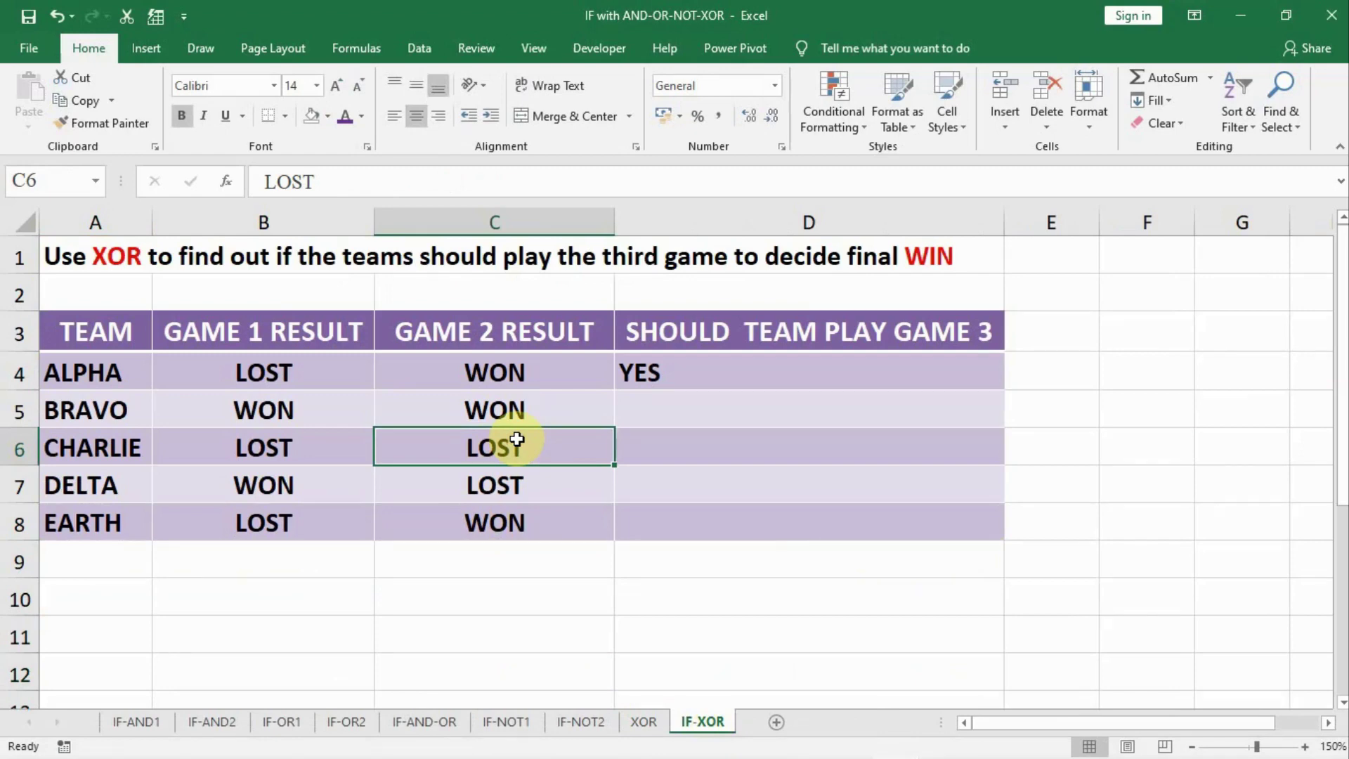
left_click_drag(271, 328, 497, 512)
left_click(710, 367)
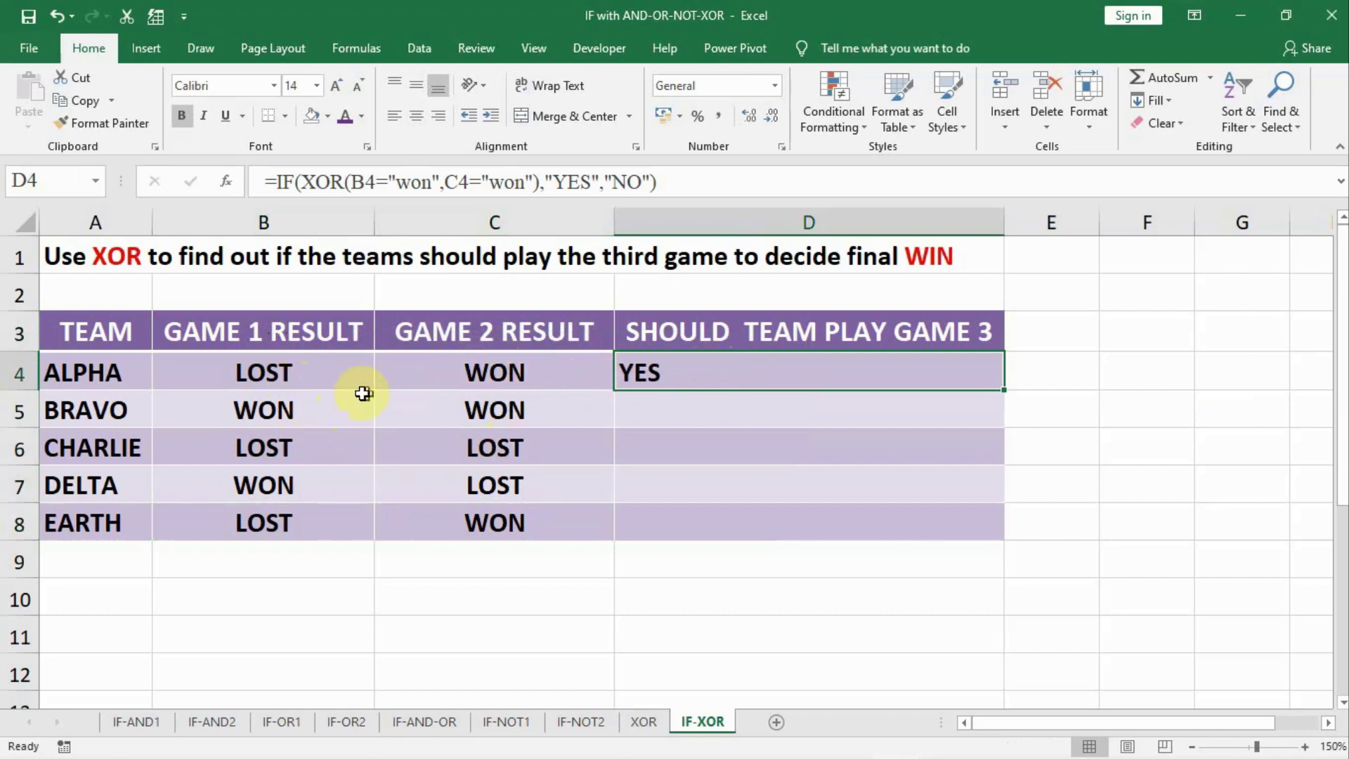
left_click(263, 370)
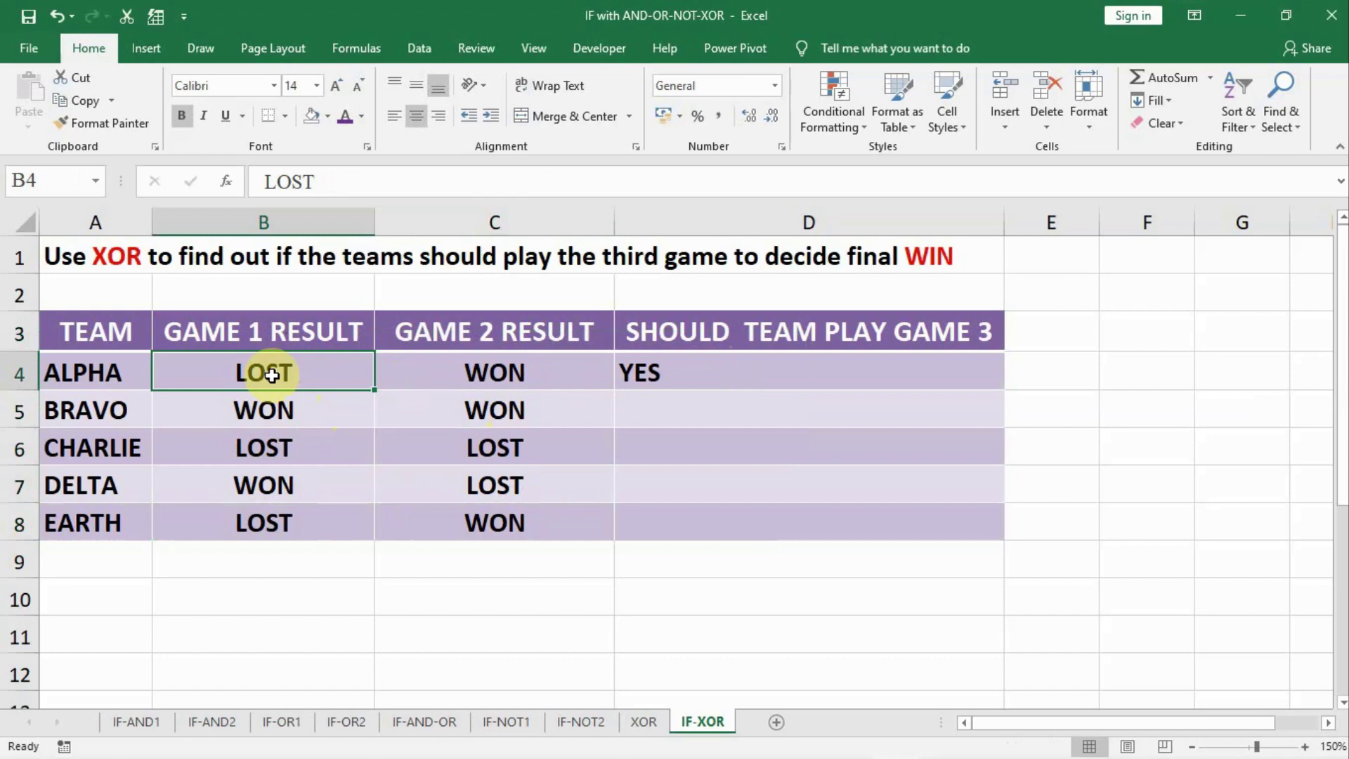
left_click(493, 367)
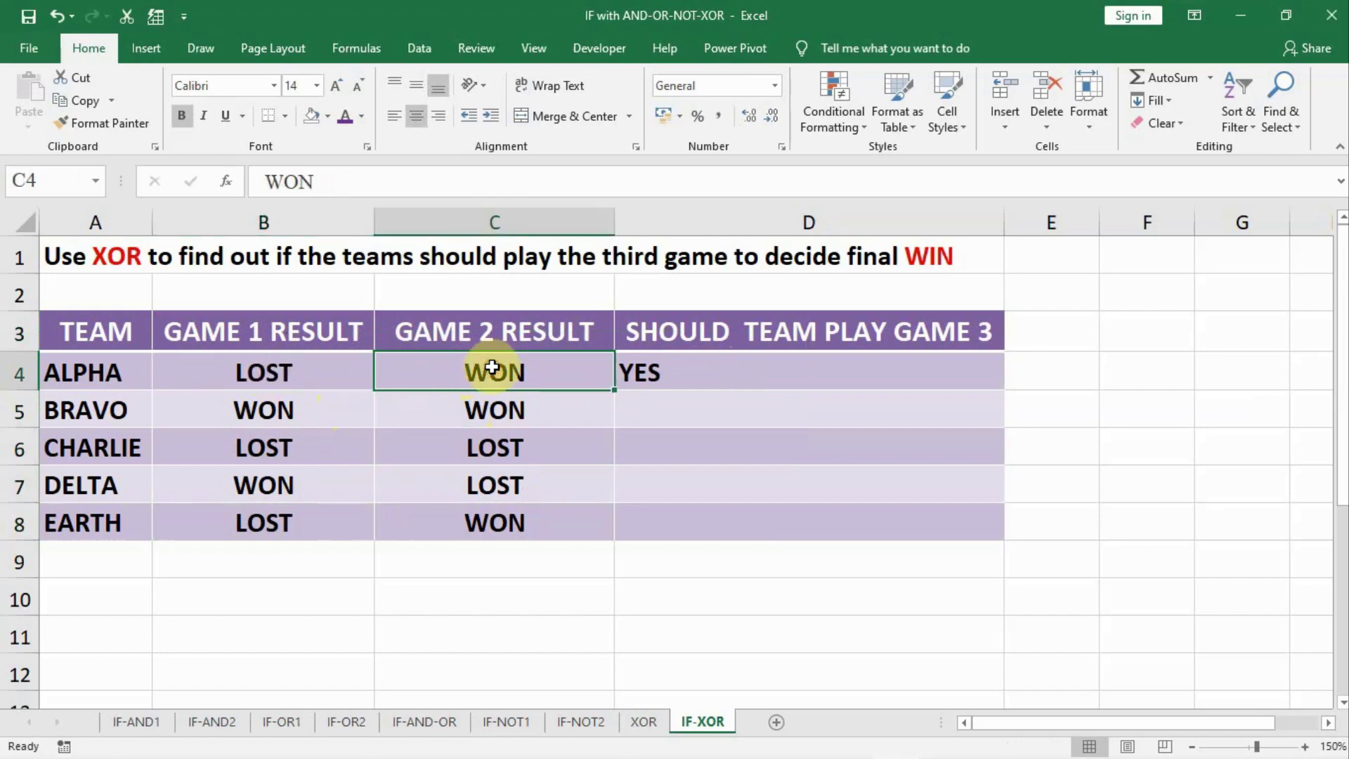
left_click(703, 369)
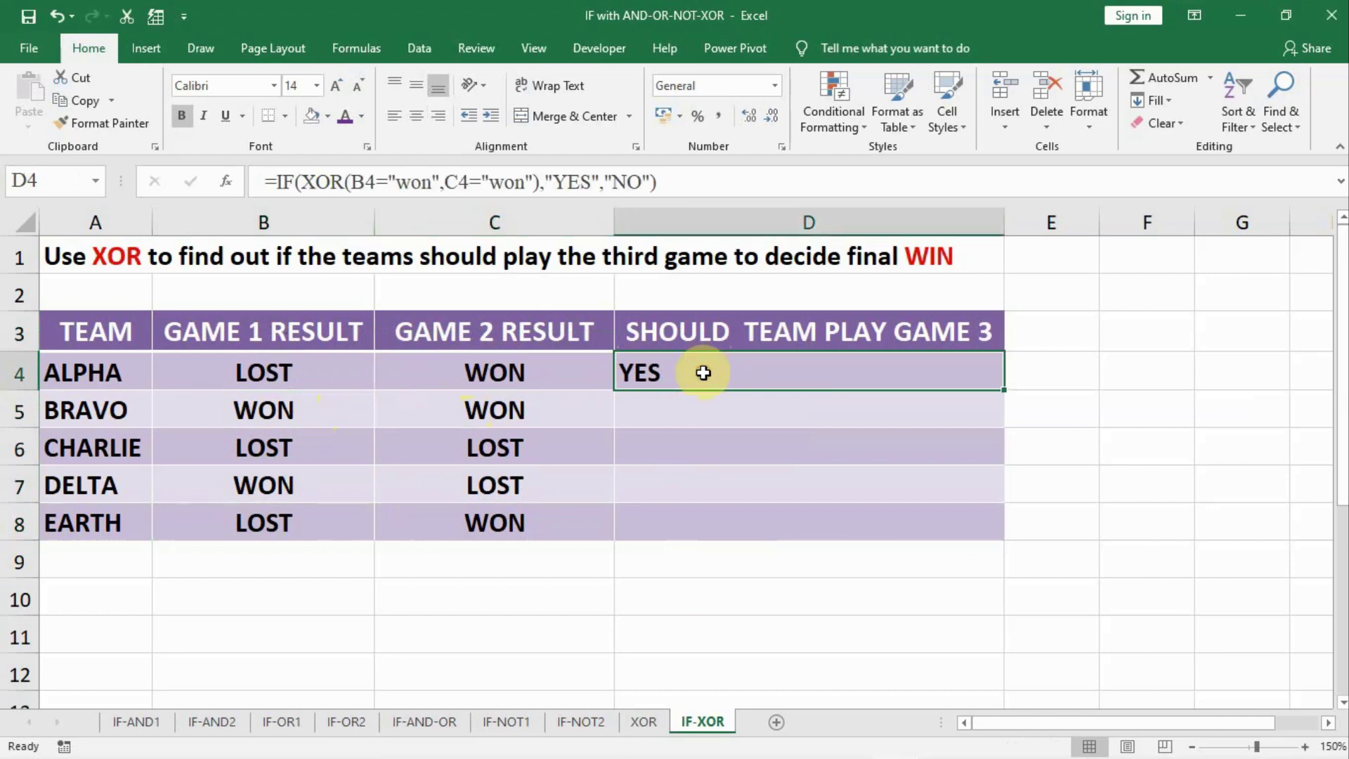
left_click(701, 413)
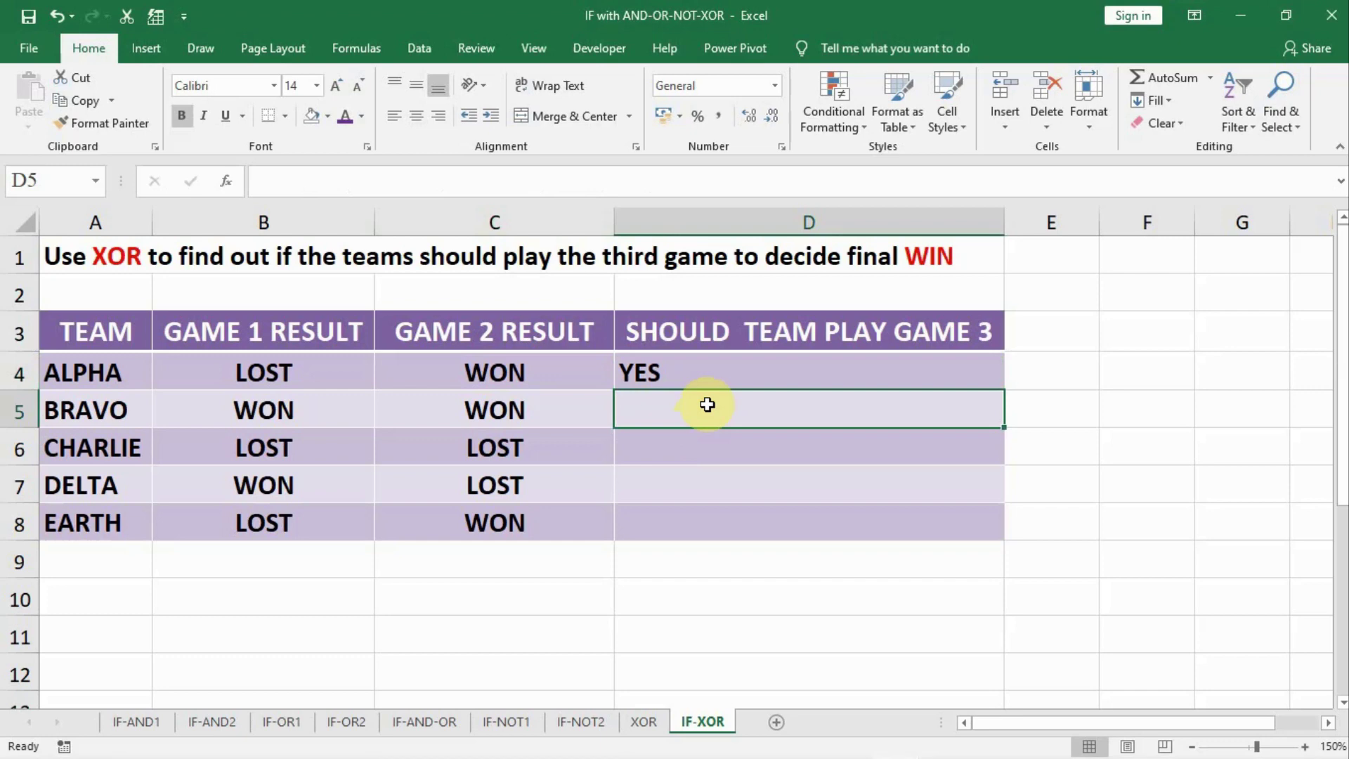
- In D5 enter =IF(XOR(B5="WON",C5="WON"),"YES","NO") by clicking B5 and C5, showing NO
type("=")
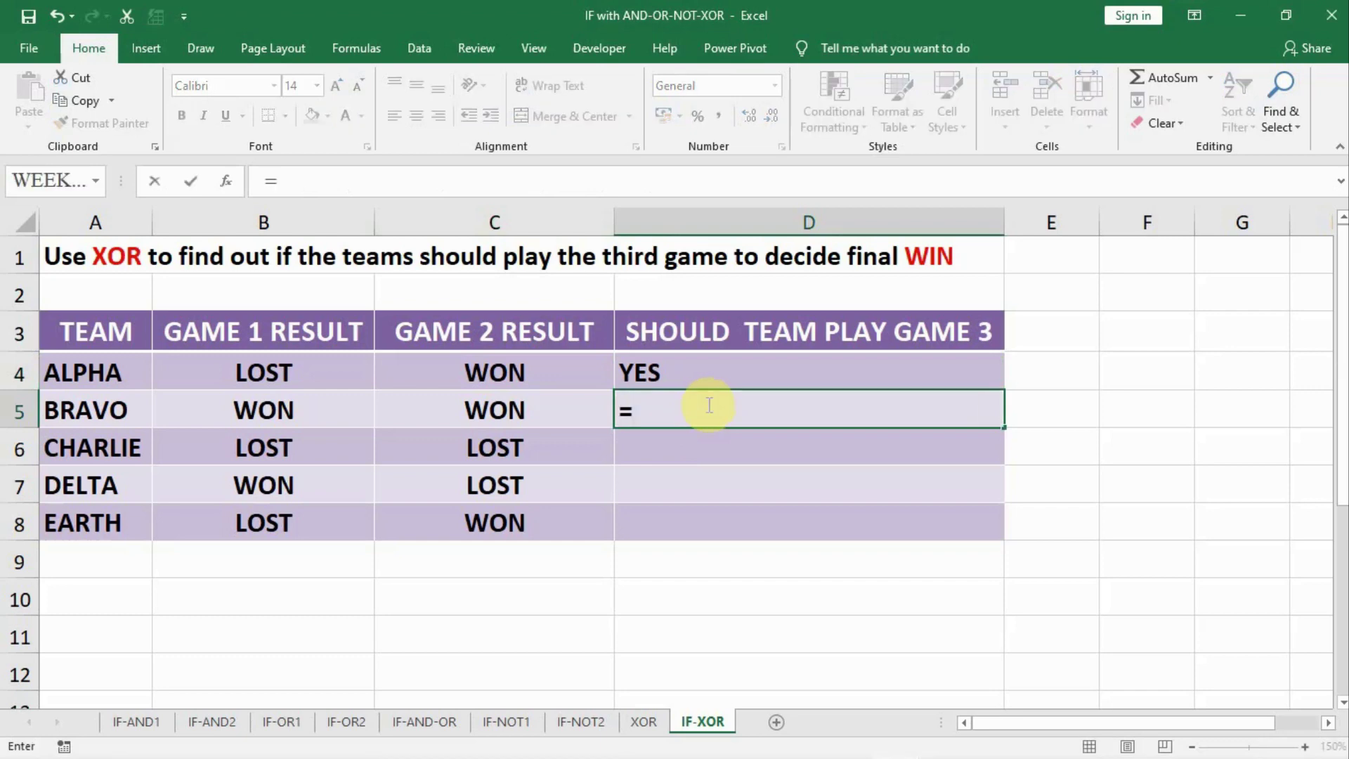
type("IF(")
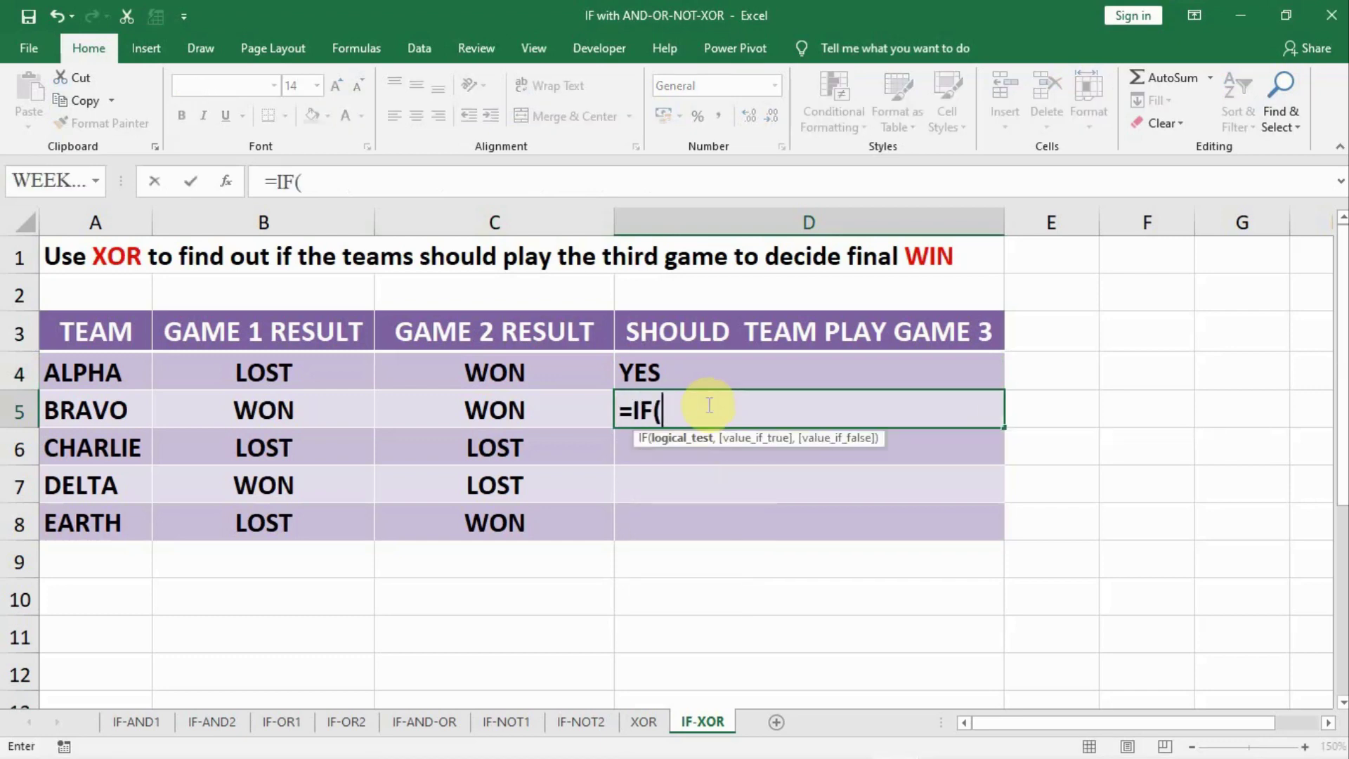
type("XOR")
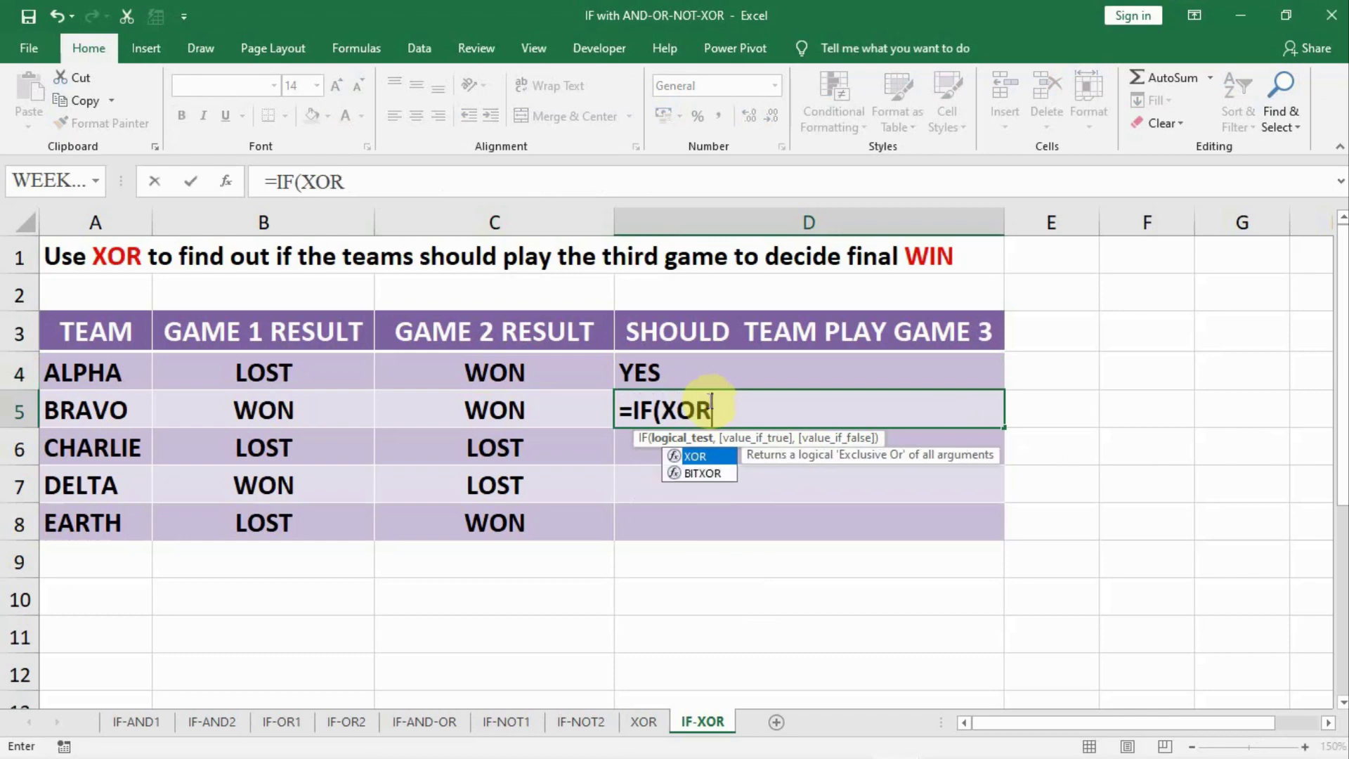
type("(")
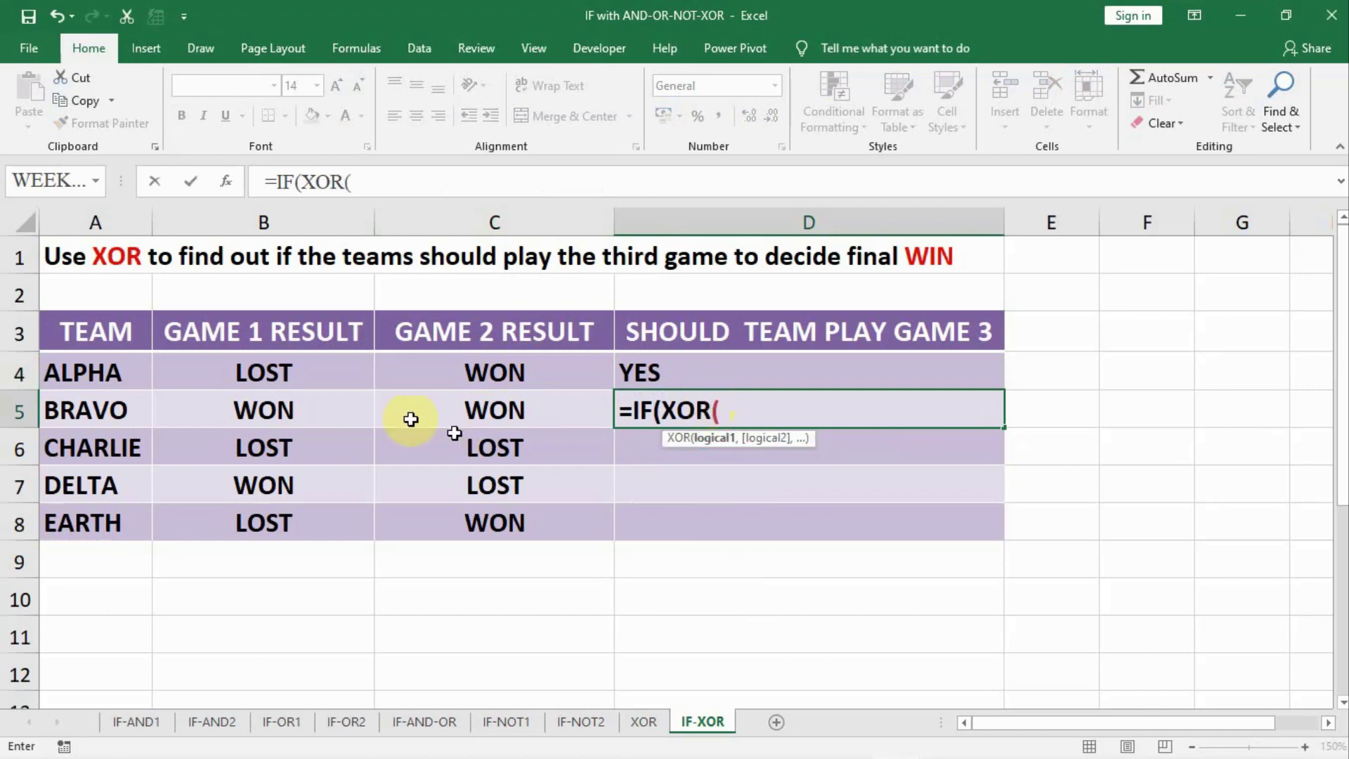
left_click(361, 425)
type("=")
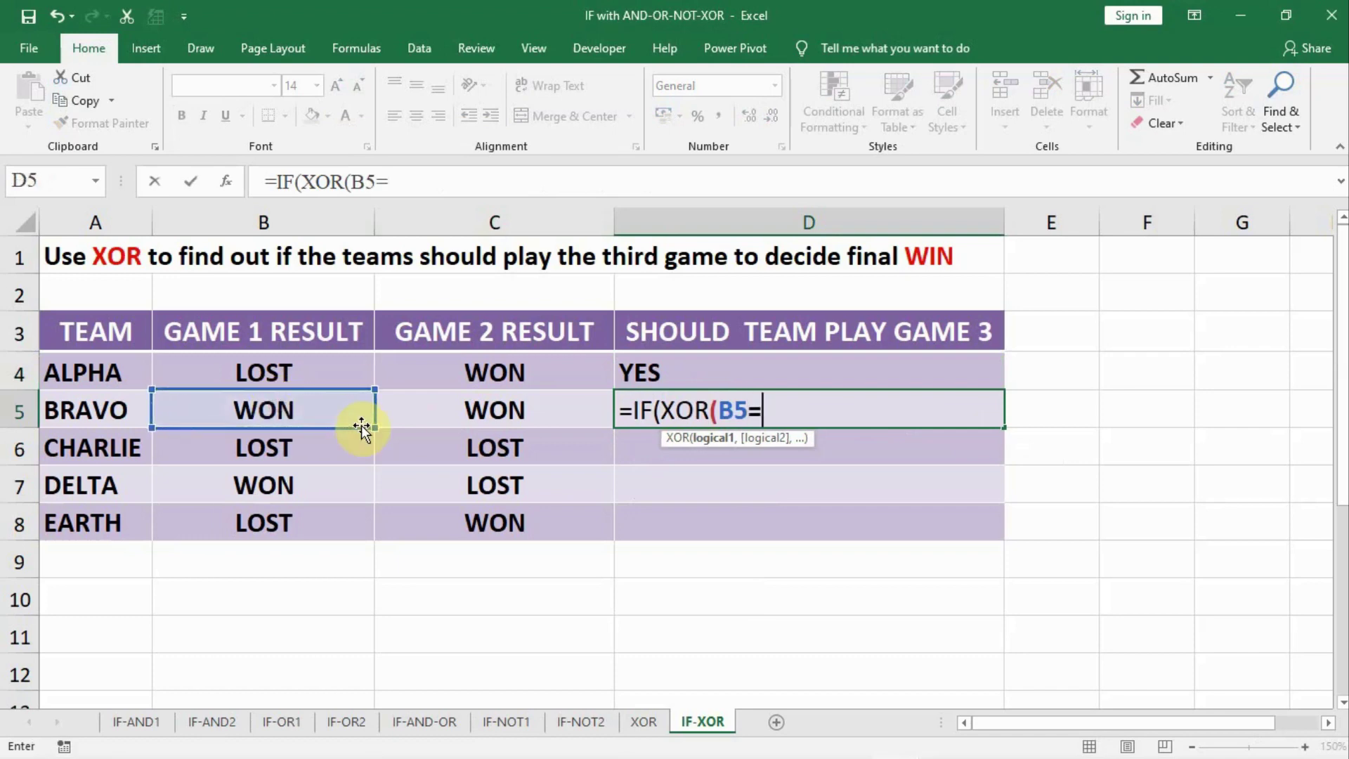
type("\"WON\",")
left_click(439, 410)
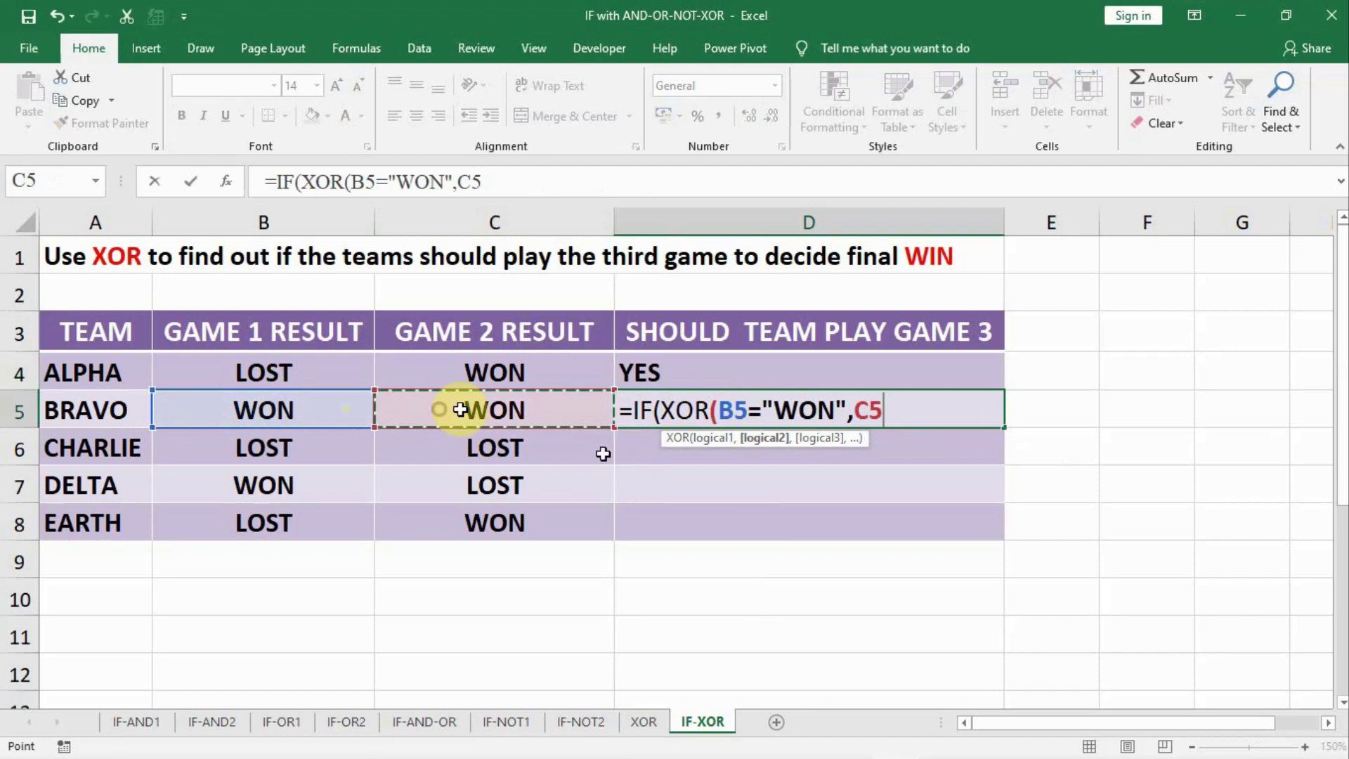
type("=\"WON")
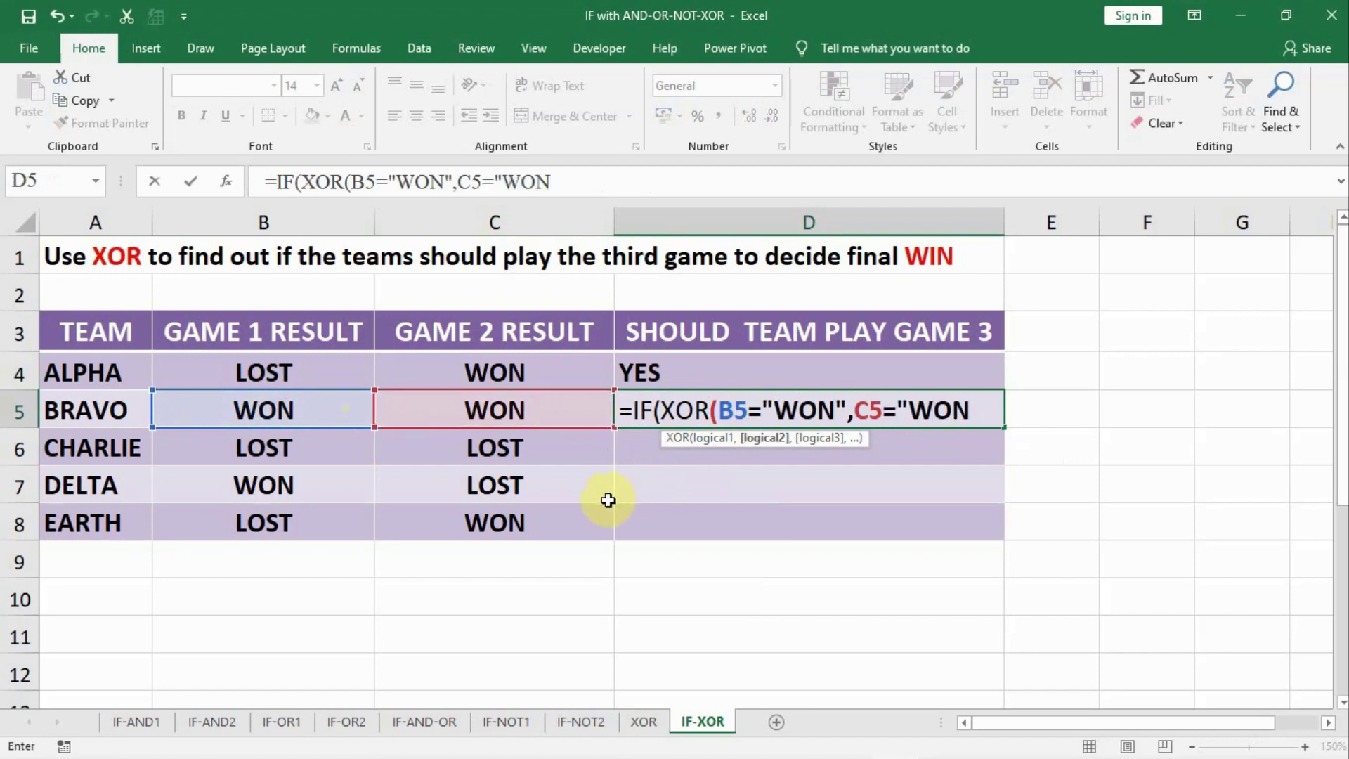
type("\"),")
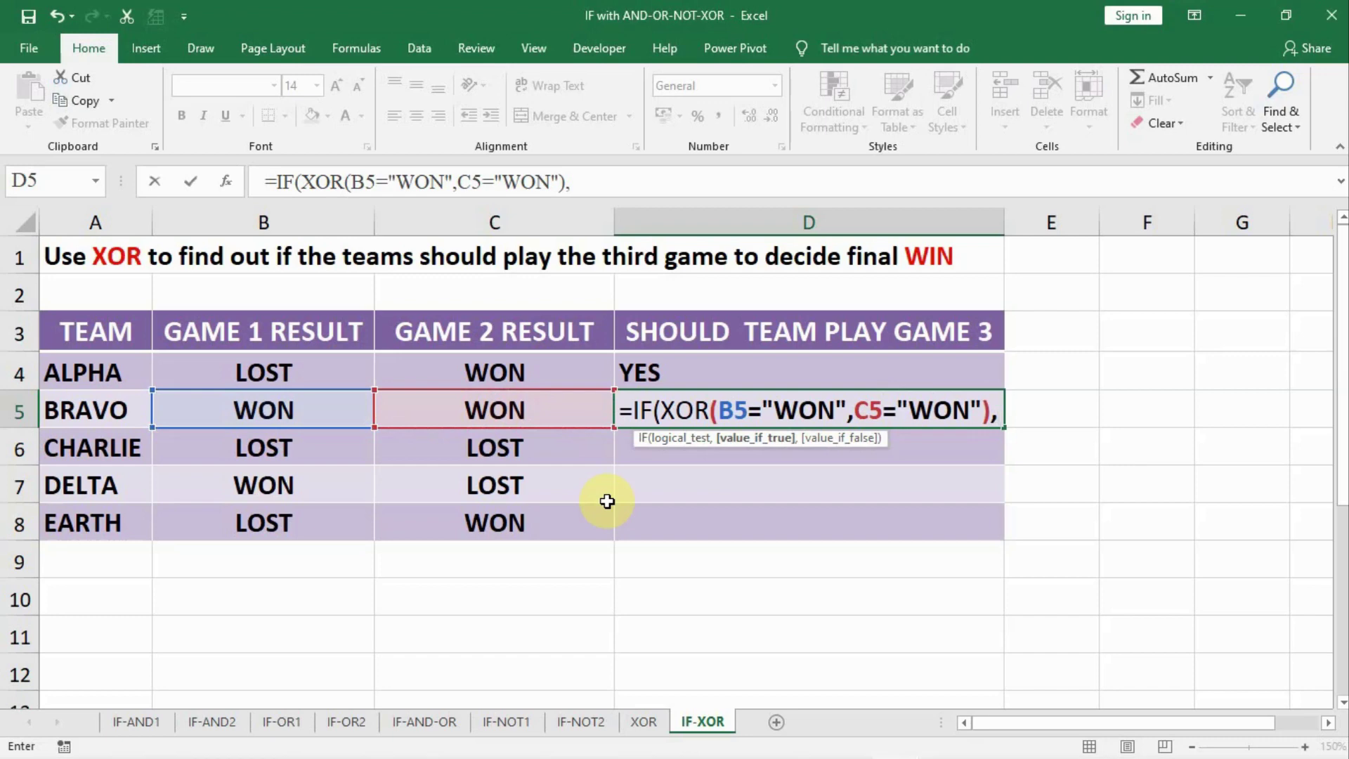
type("\"YES")
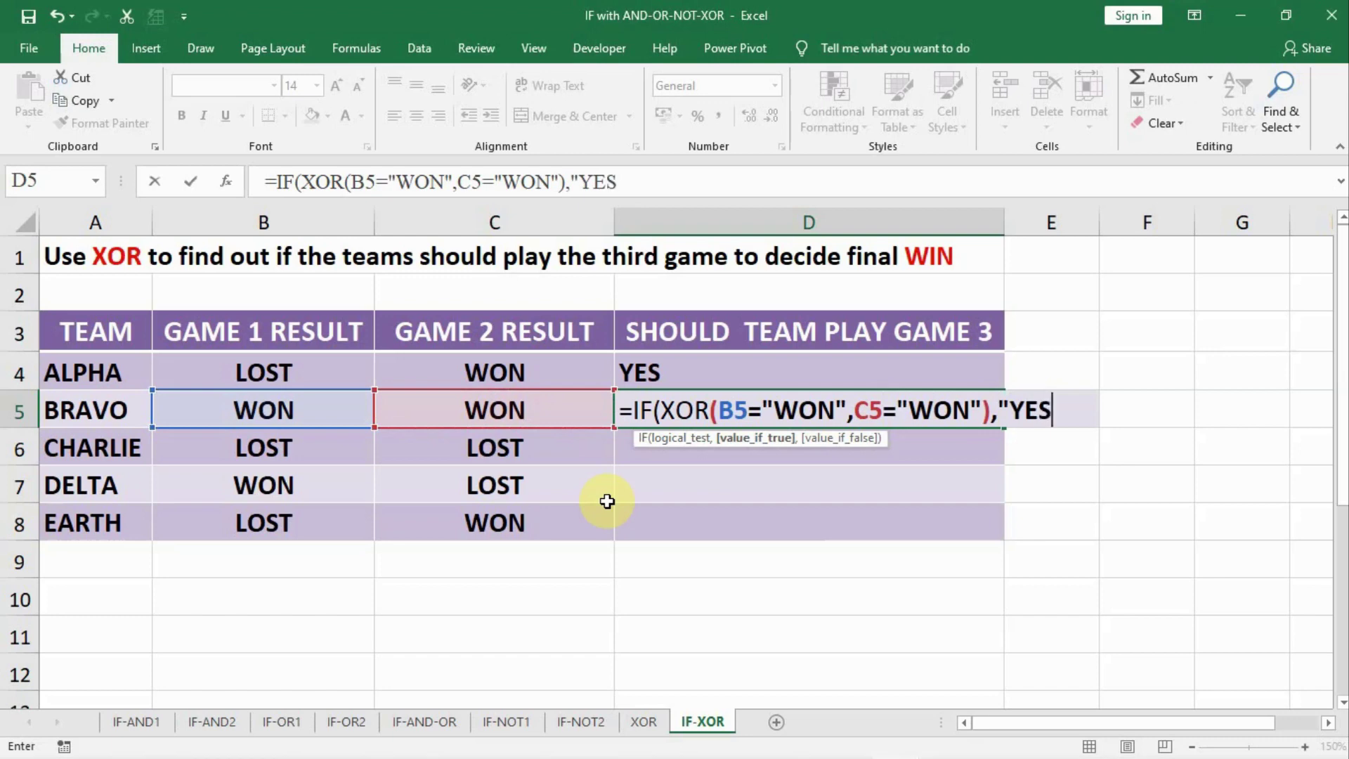
type("\",\"NO ")
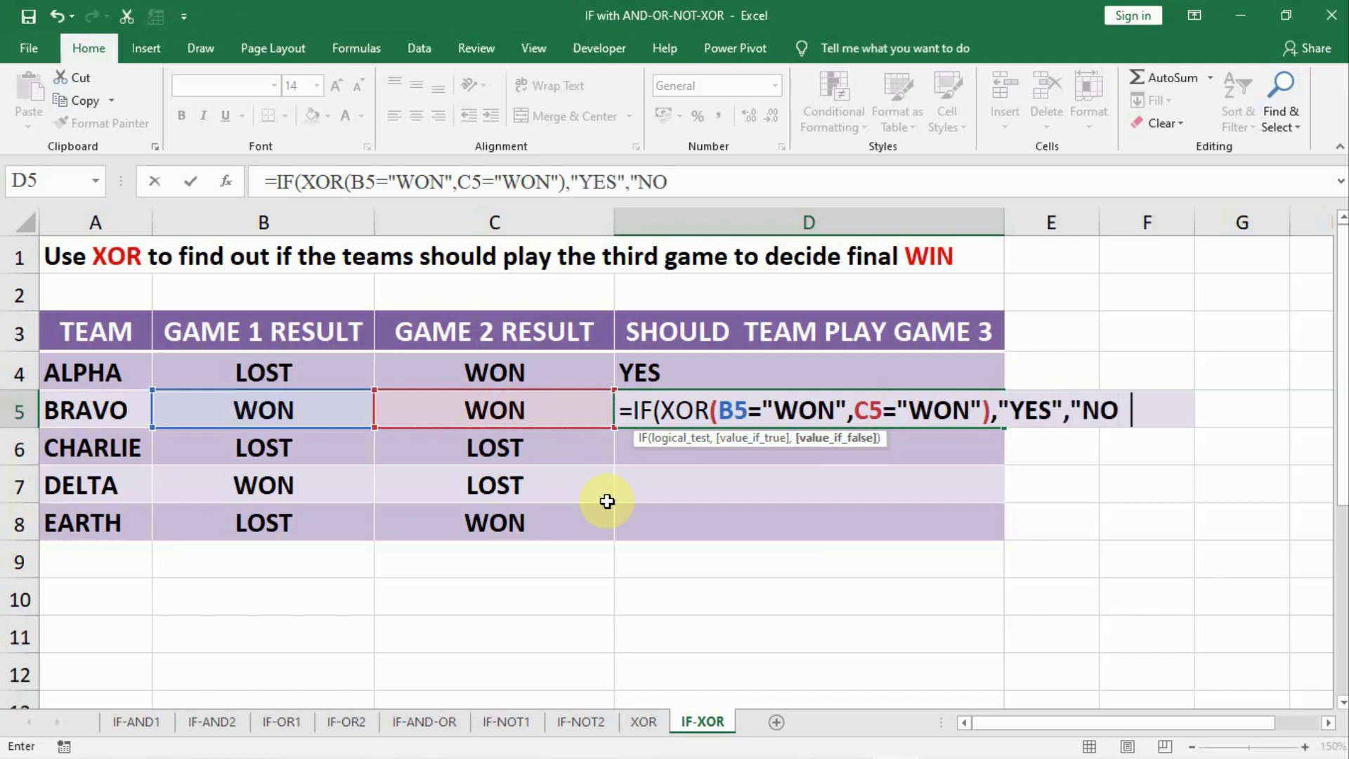
type(")")
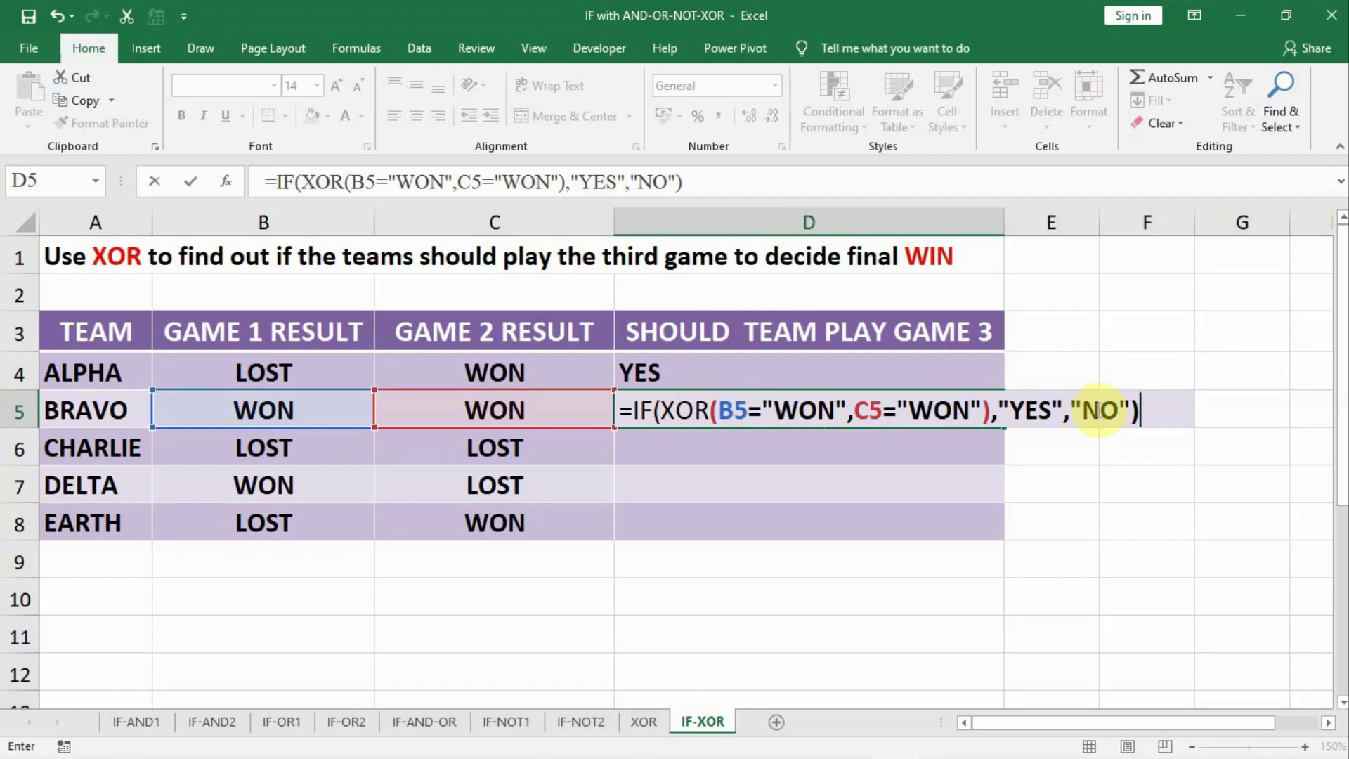
key("Return")
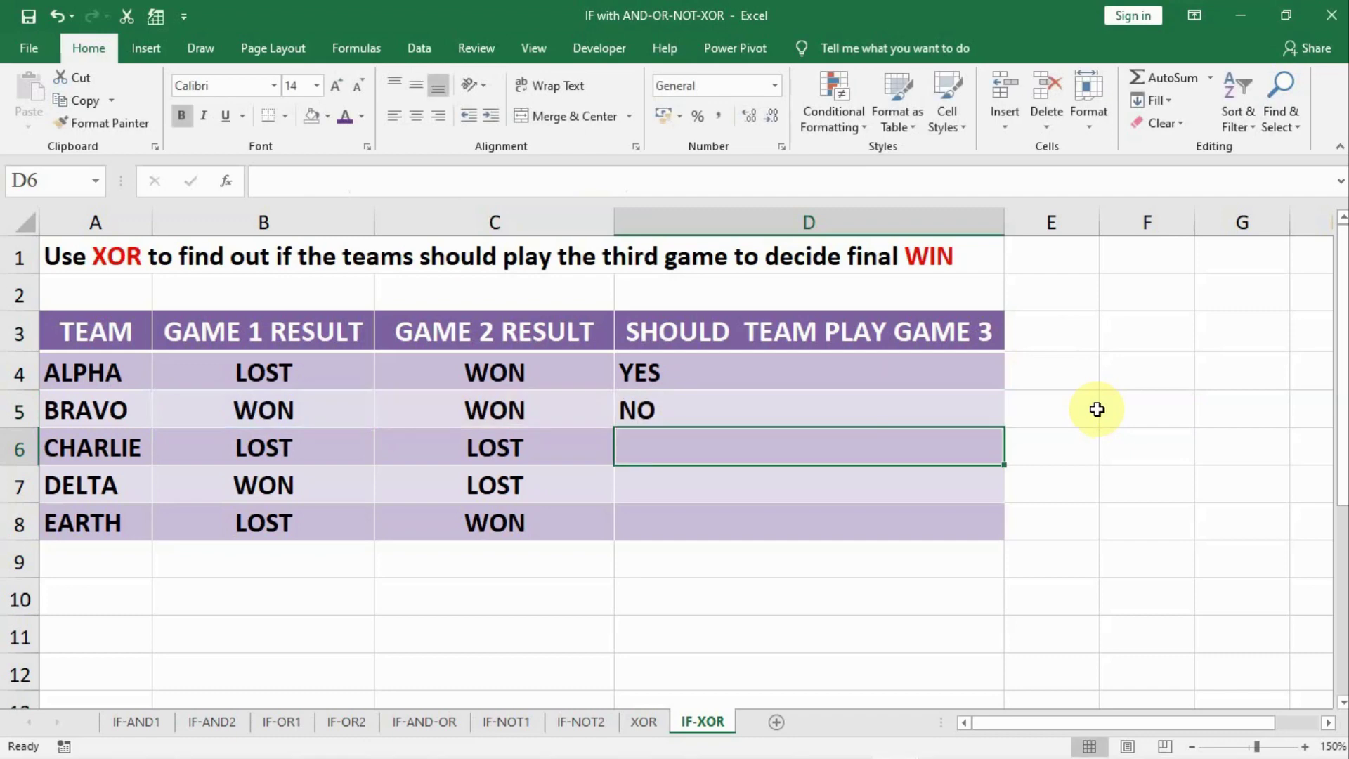
- Copy D5's IF(XOR) formula up into D4 and verify it
left_click(890, 410)
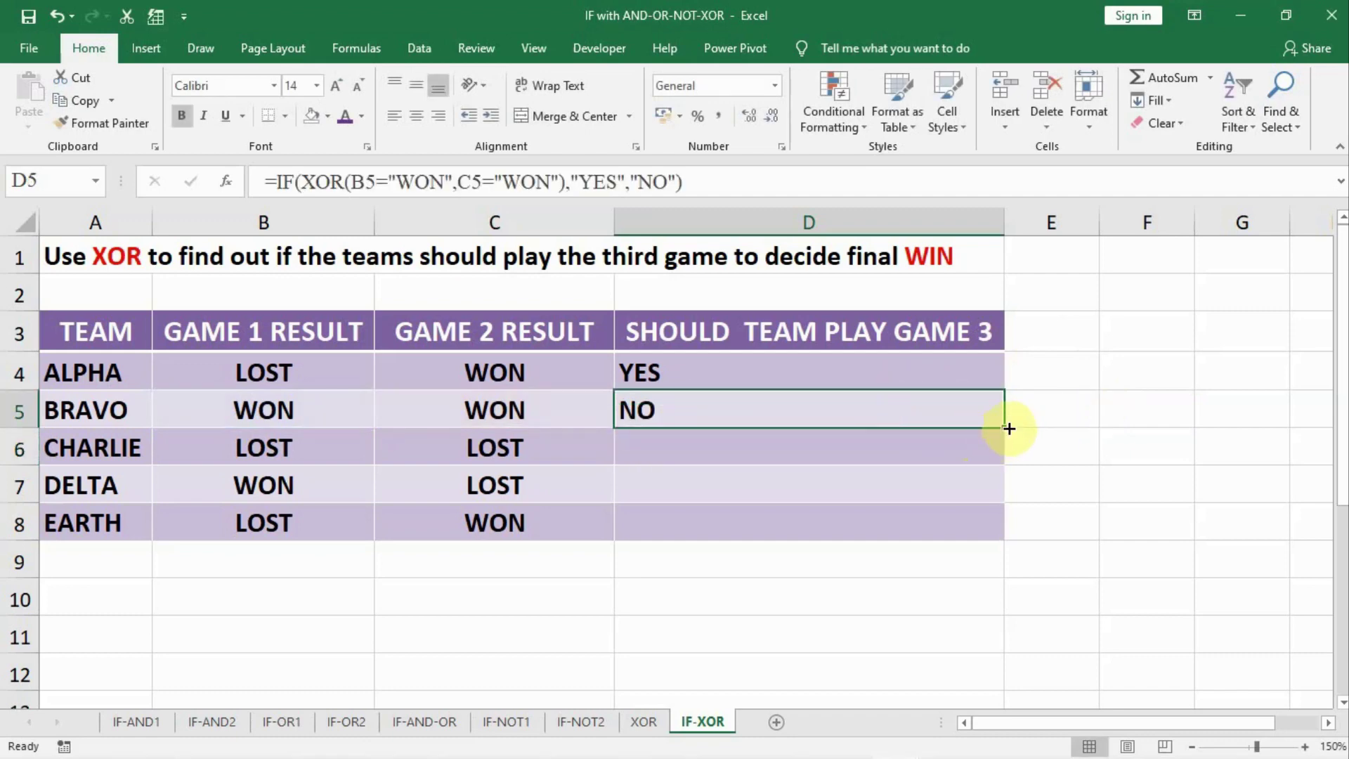
left_click_drag(997, 423, 1010, 366)
double_click(738, 373)
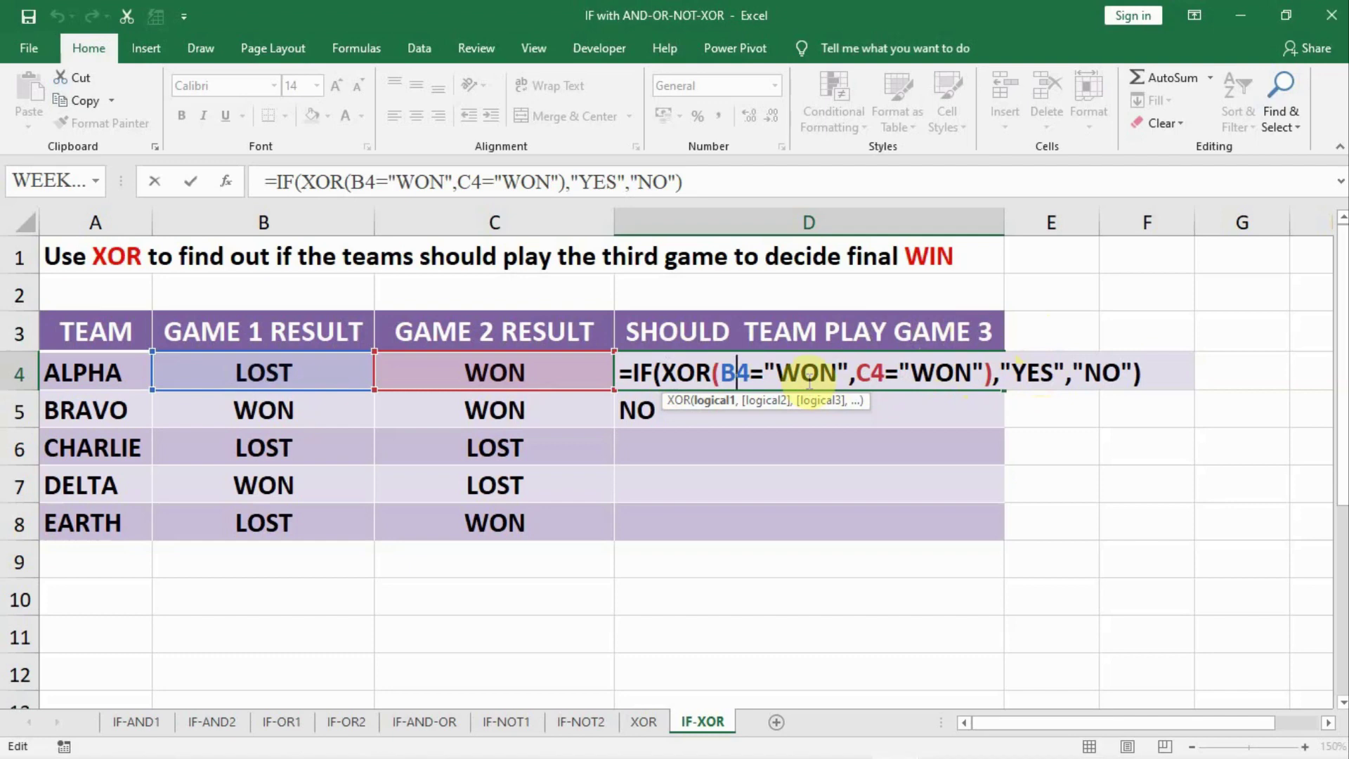
key("ctrl+Return")
key("Down")
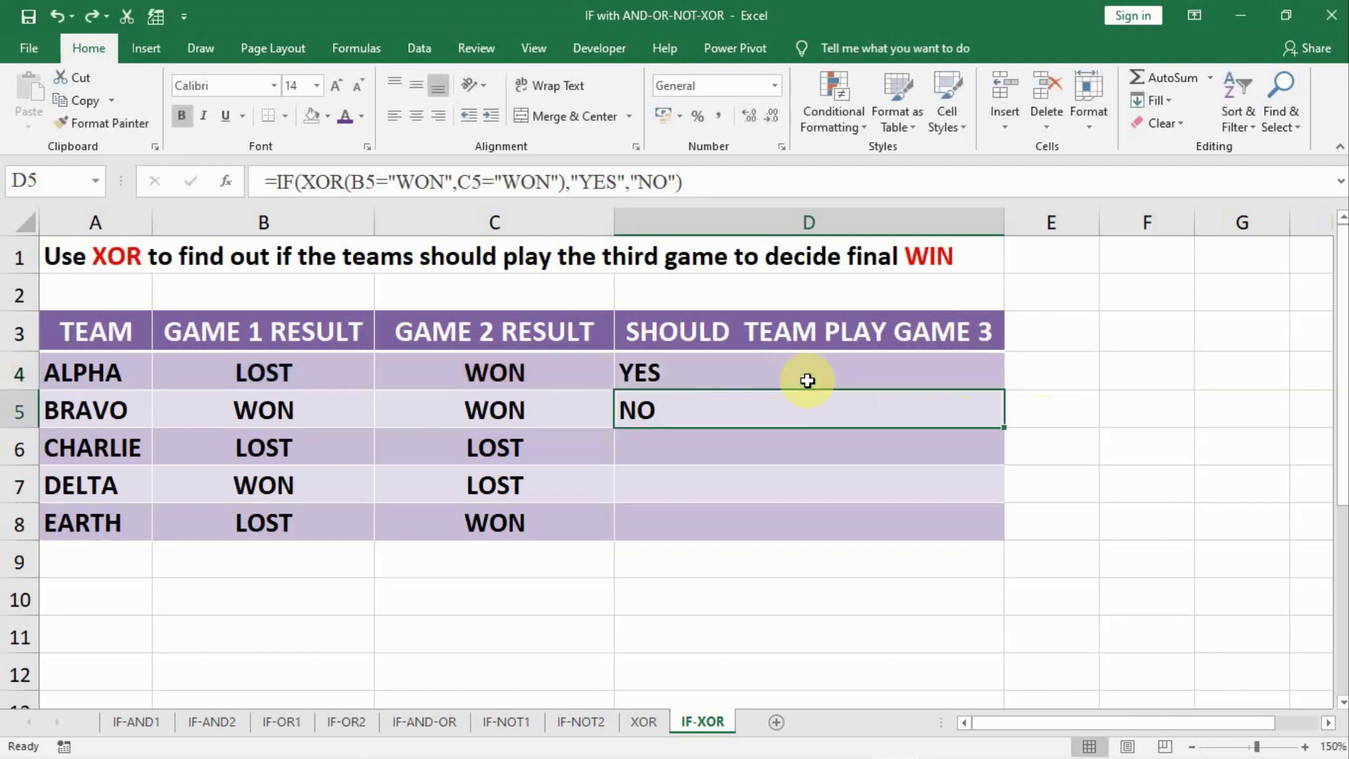
- Fill the formula down from D5 to D8 and open CHARLIE's D6 formula
left_click_drag(1003, 427, 983, 532)
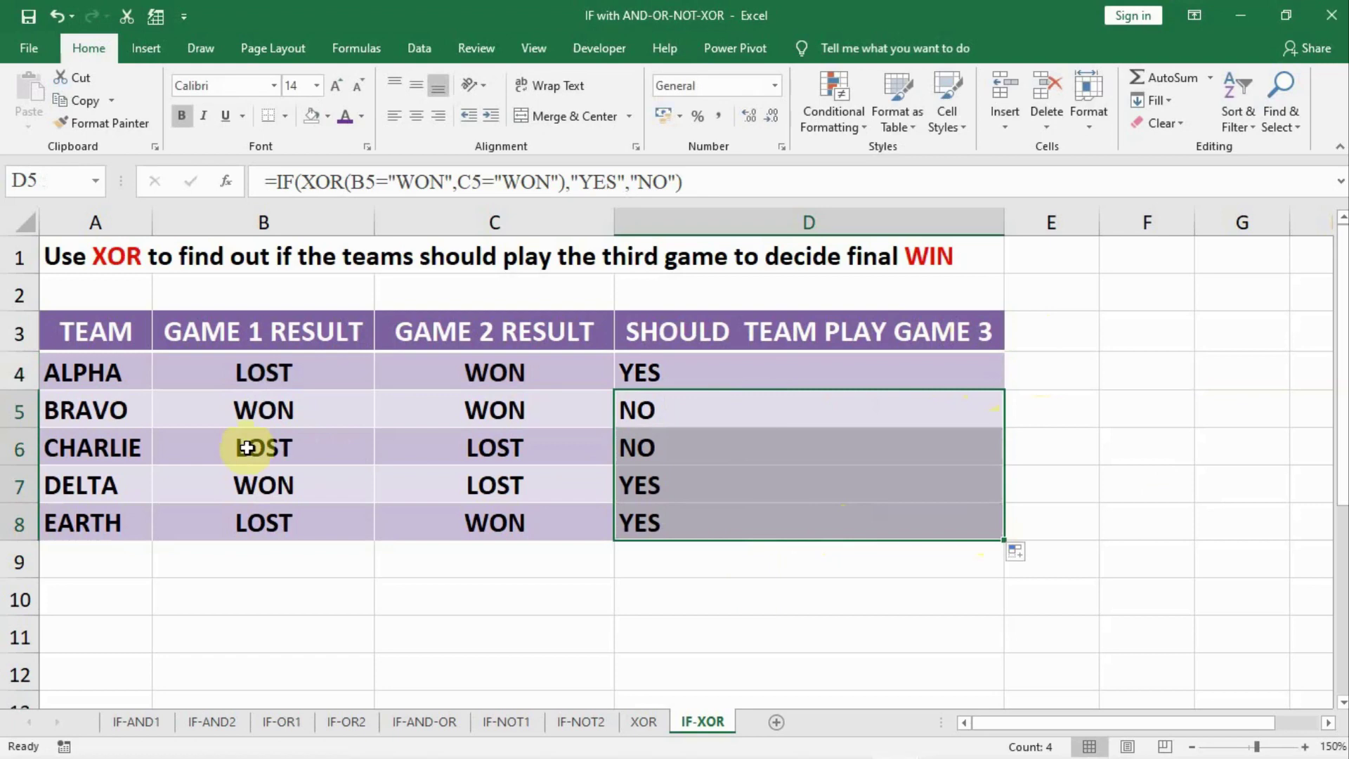
left_click(21, 447)
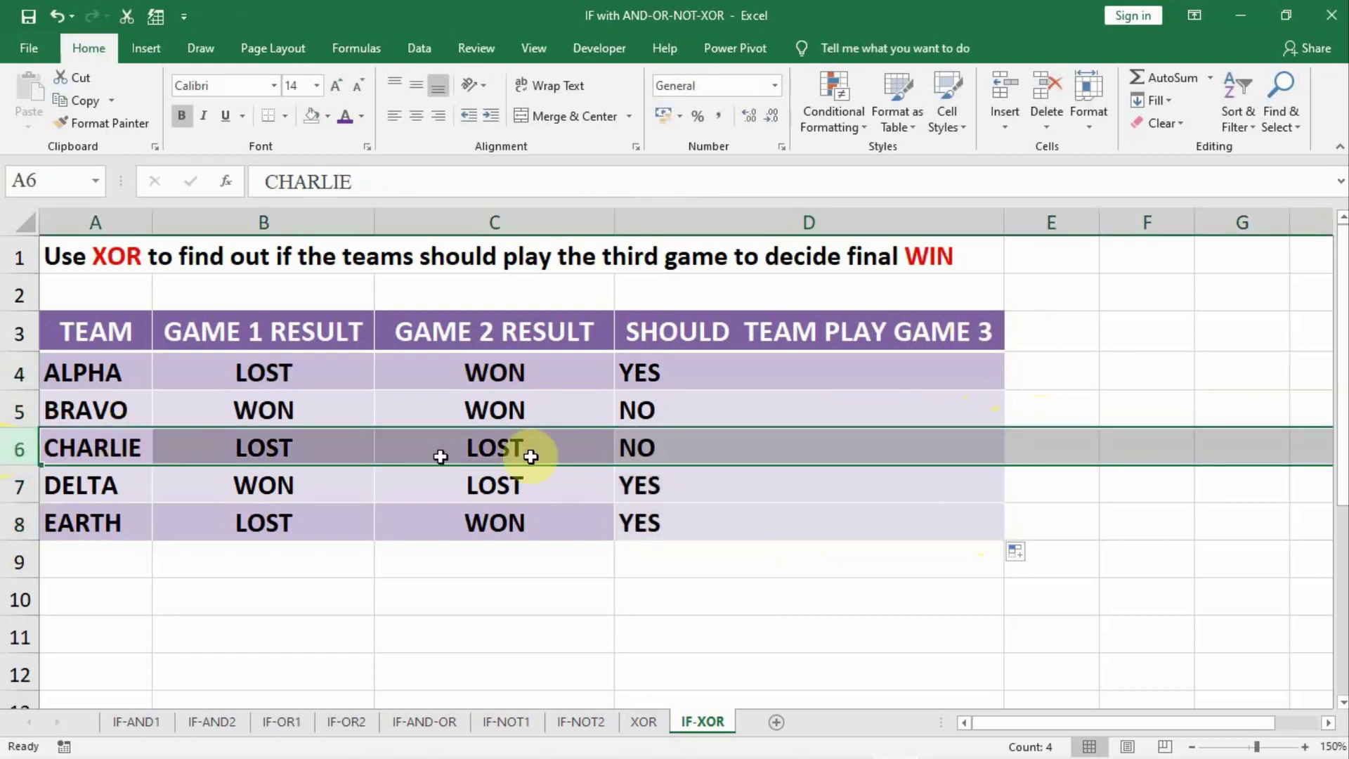
left_click(746, 446)
double_click(746, 446)
- Close D6's formula unchanged and apply Fill Without Formatting to keep the row shading
left_click(799, 444)
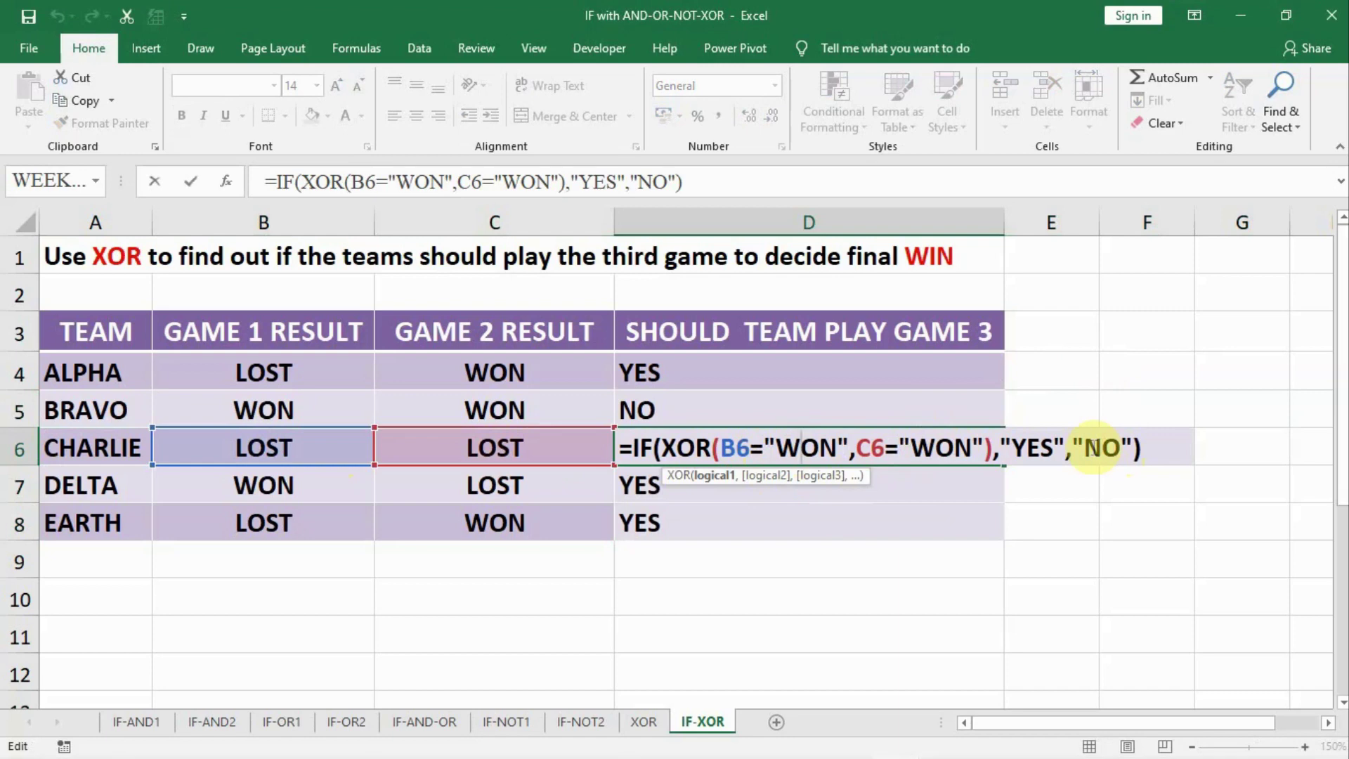
key("ctrl+Return")
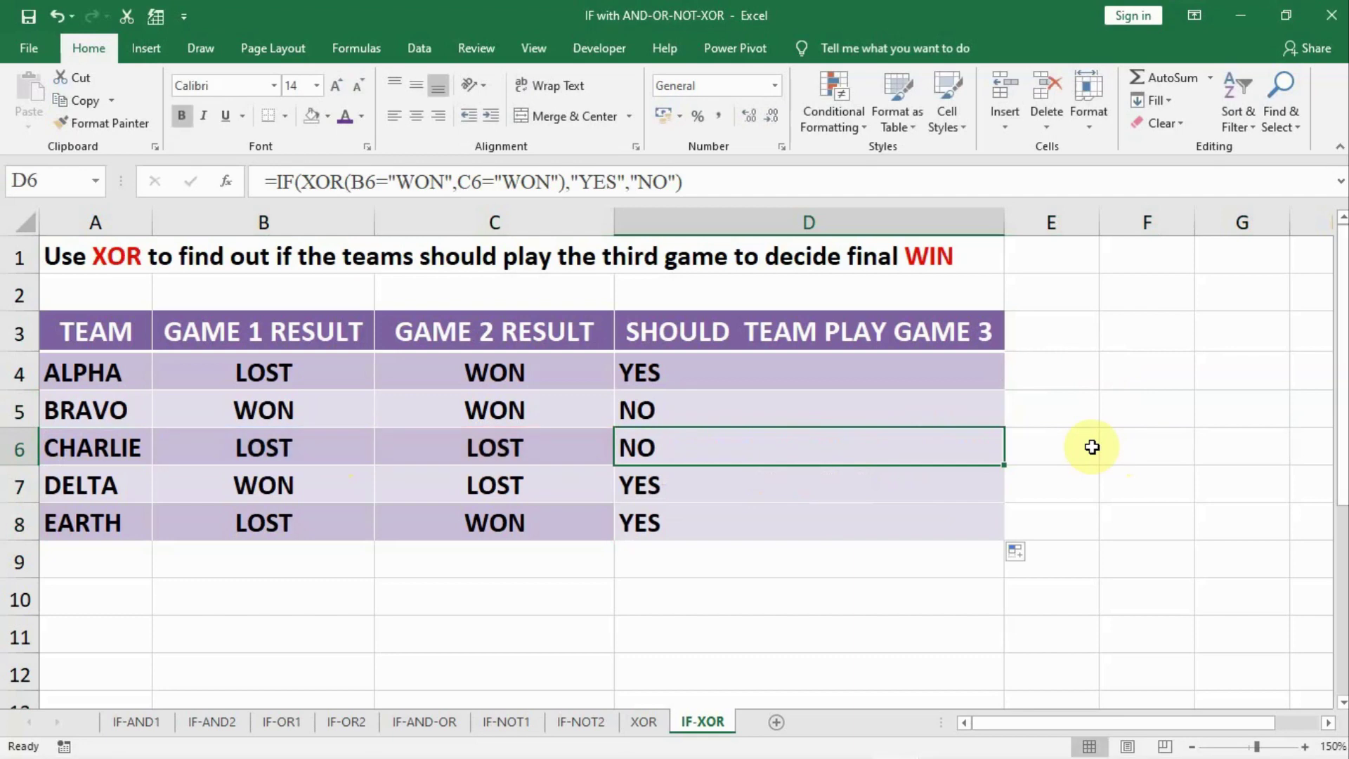
left_click(1022, 553)
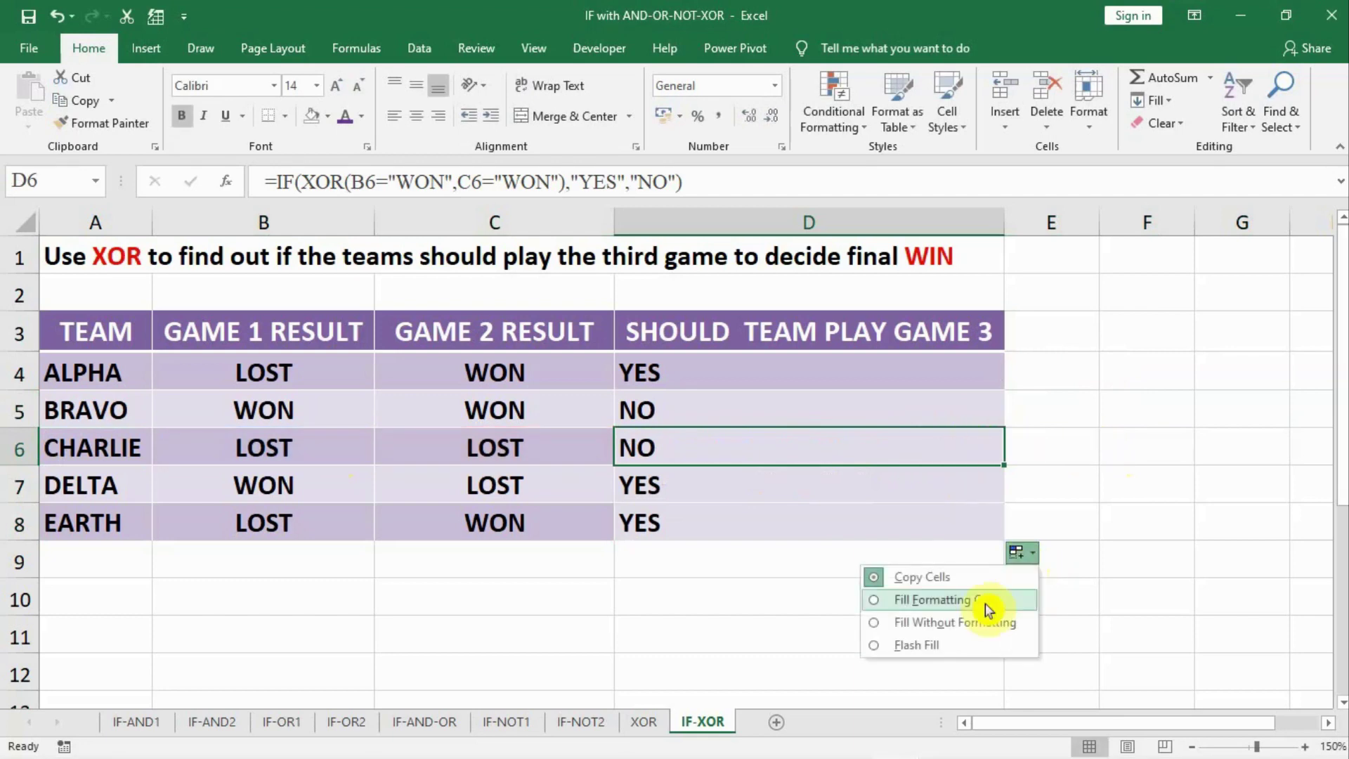
left_click(981, 623)
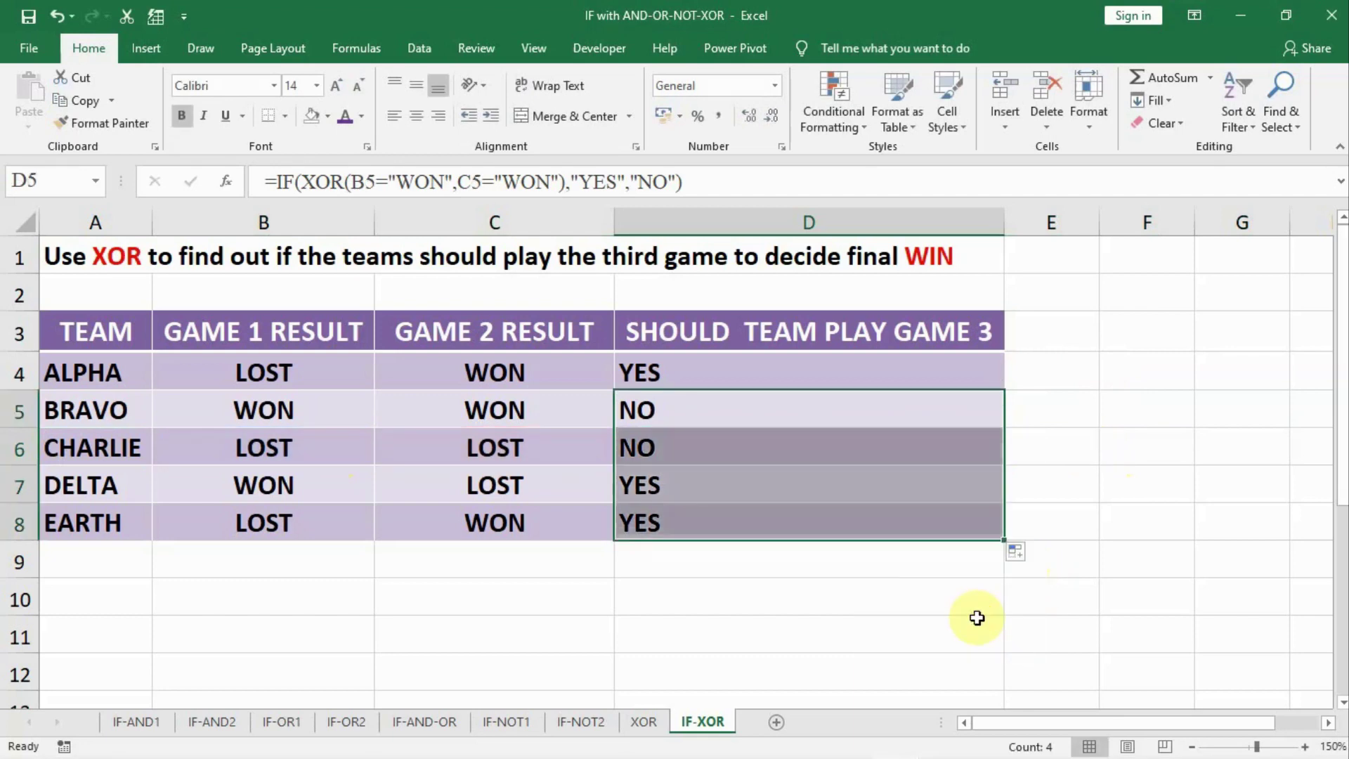
left_click(977, 636)
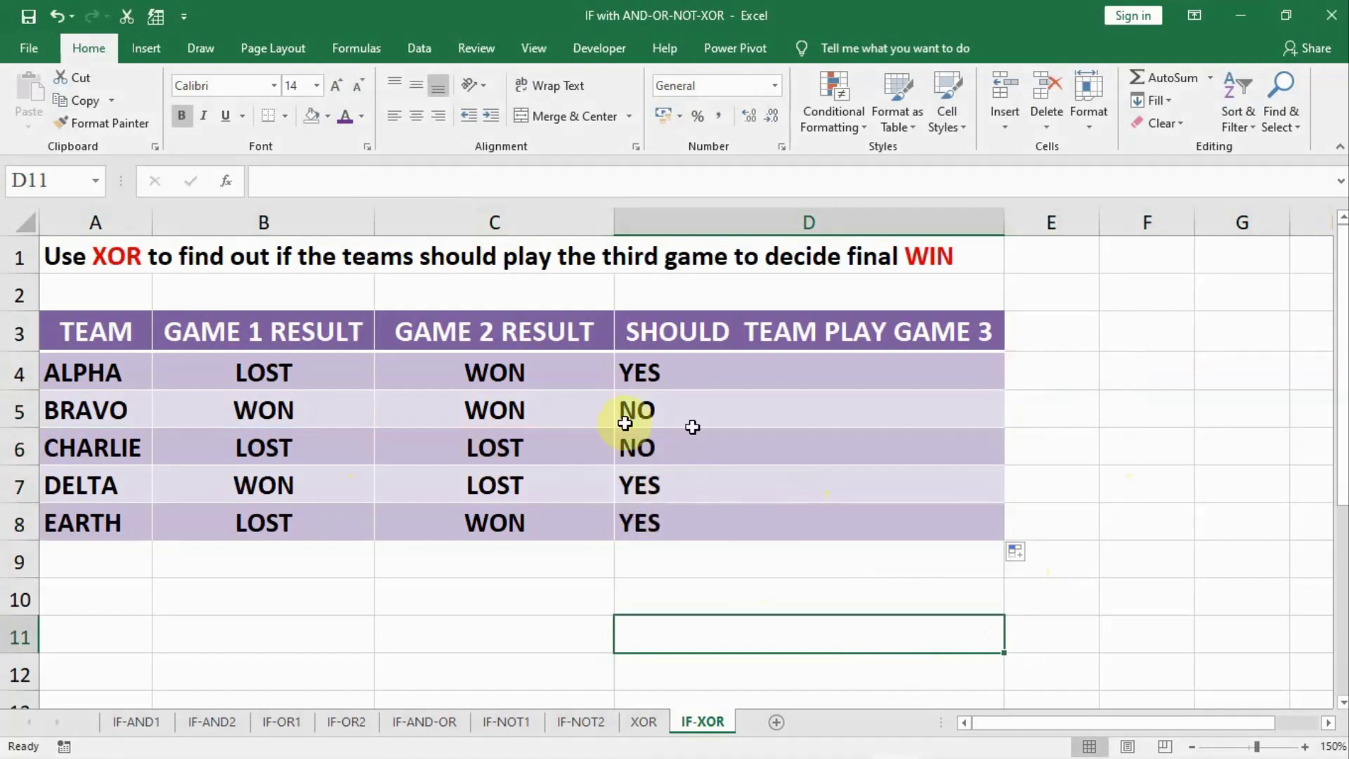